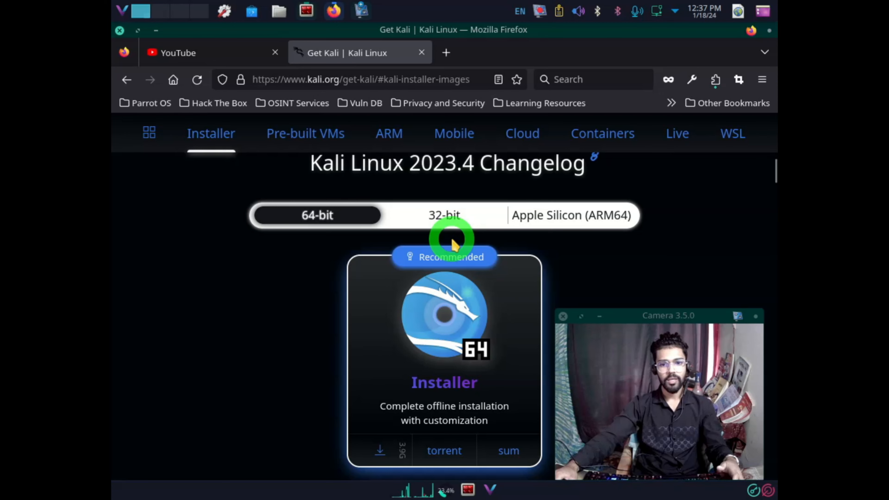
# Step: Review the 64-bit and 32-bit installer image options on the Kali Linux download page
pyautogui.scroll(-7, 452, 244)
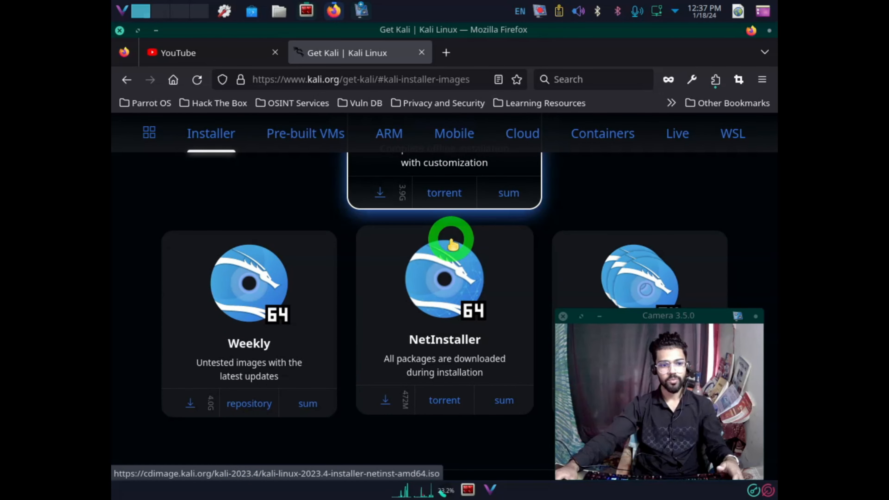
pyautogui.scroll(9, 189, 321)
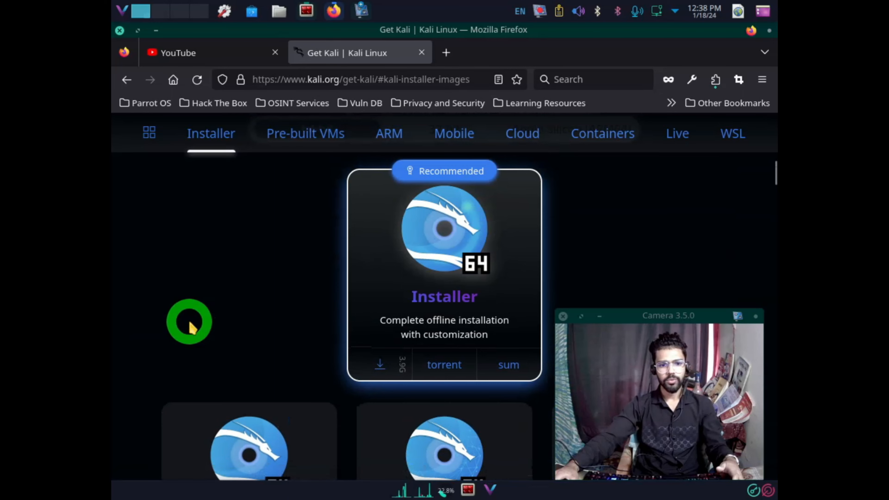
pyautogui.scroll(-3, 191, 331)
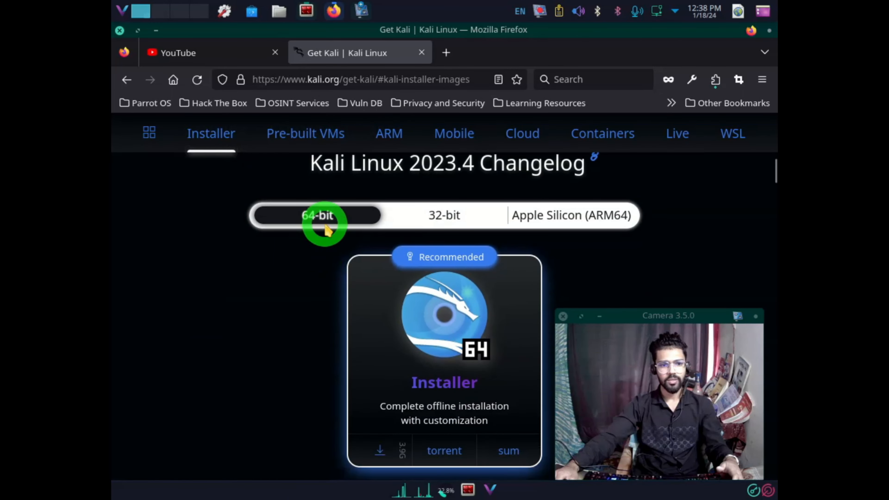
pyautogui.click(435, 219)
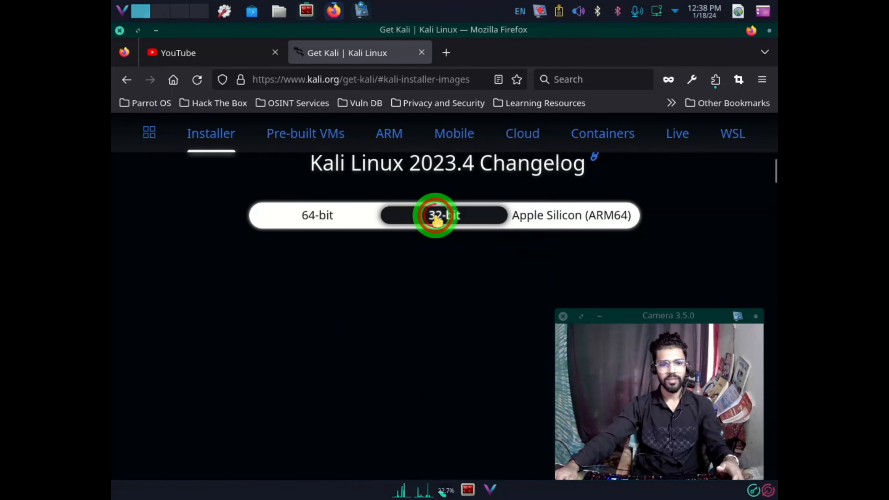
pyautogui.click(318, 215)
pyautogui.scroll(-9, 432, 272)
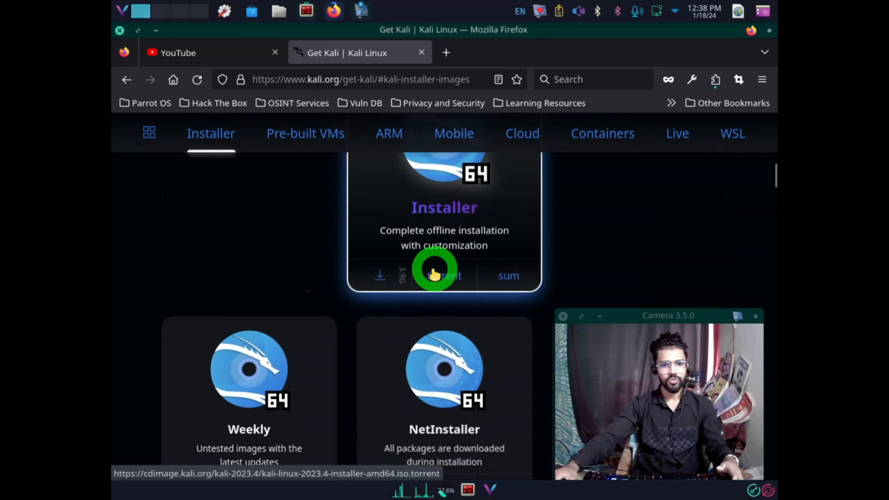
pyautogui.scroll(5, 332, 394)
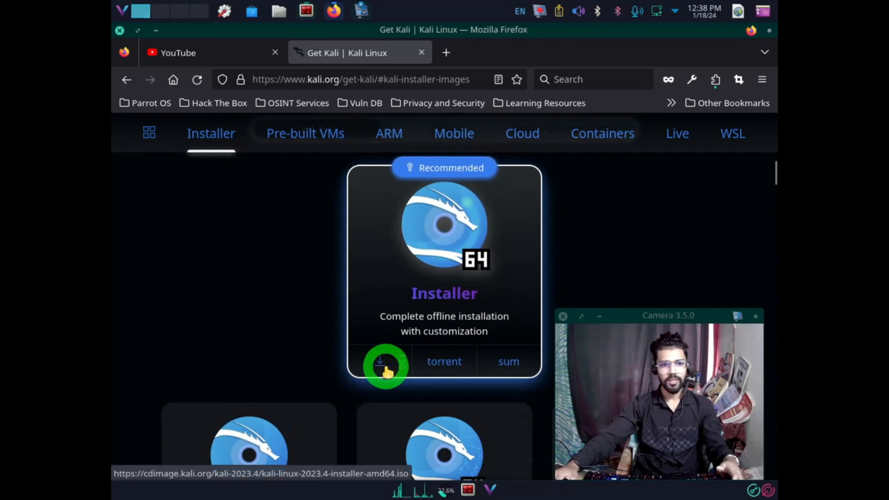
# Step: Search for "virtualbox" in a new tab and open the Downloads page of virtualbox.org to examine its platform packages
pyautogui.click(446, 53)
pyautogui.write('virtualbox')
pyautogui.press('Return')
pyautogui.click(512, 196)
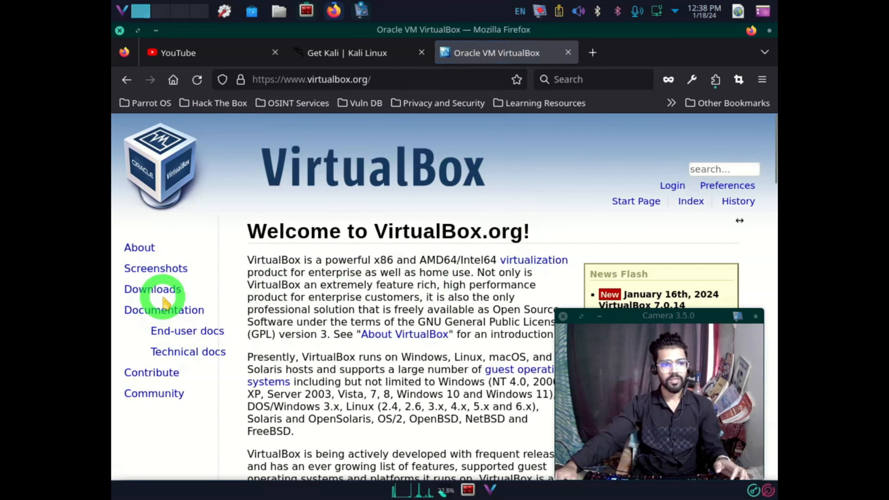
pyautogui.click(156, 295)
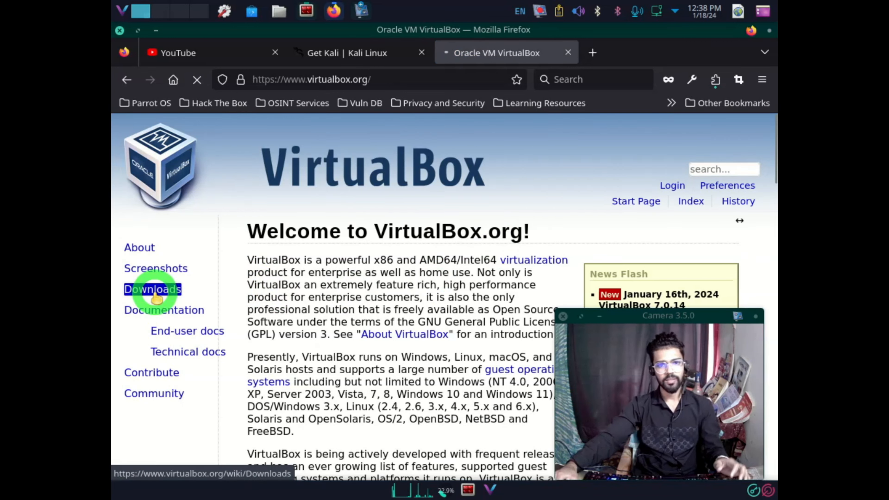
pyautogui.scroll(-3, 431, 254)
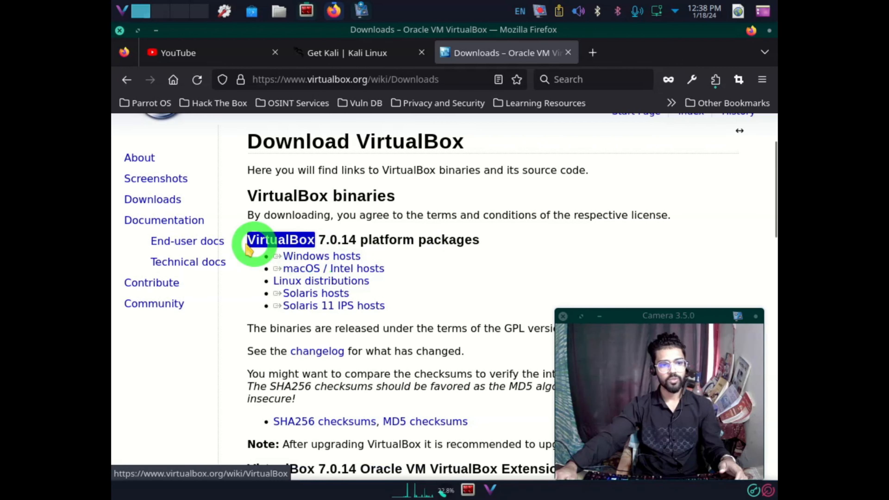
# Step: Switch to the Dolphin file manager, locate the Kali installer ISO in Downloads/iso-file/linux, and close the file manager
pyautogui.click(156, 31)
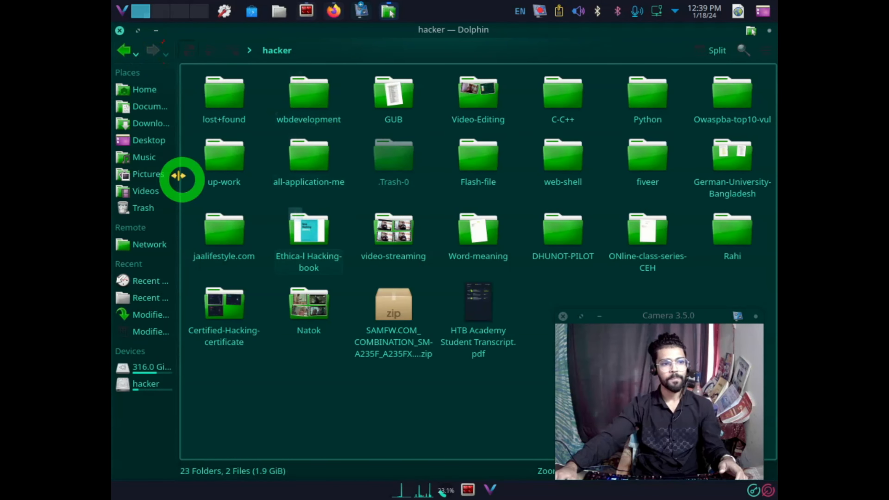
pyautogui.click(148, 123)
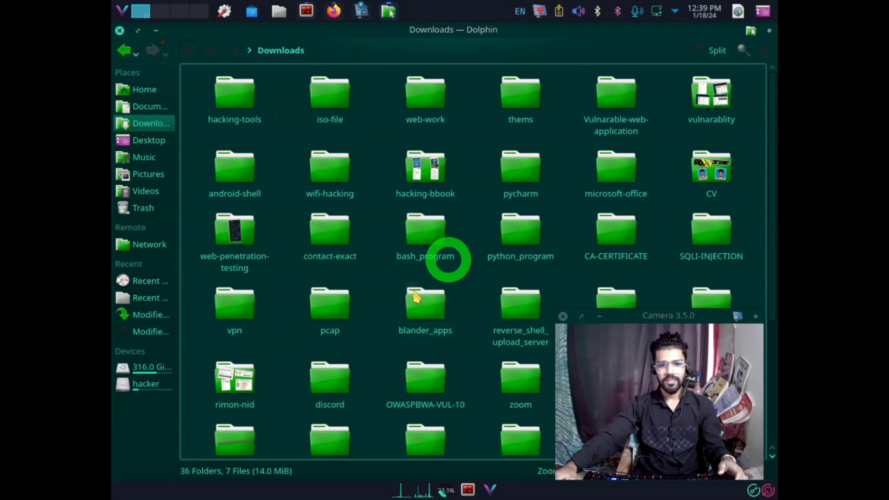
pyautogui.click(338, 99)
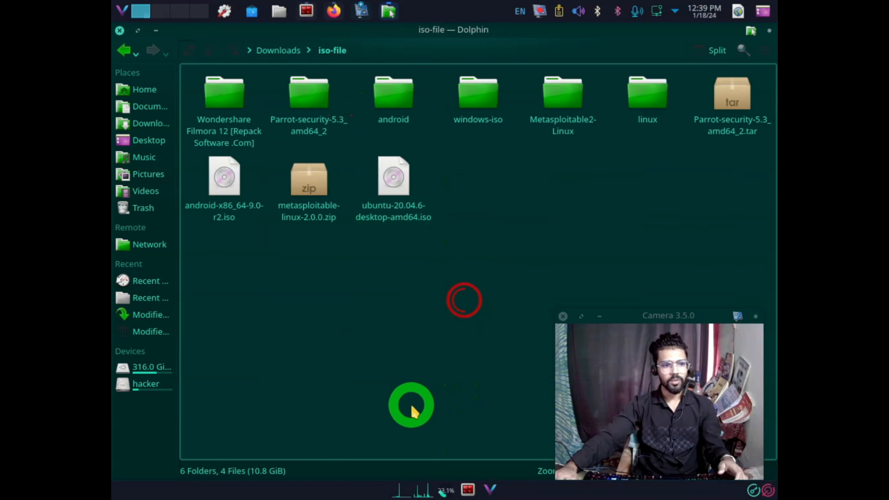
pyautogui.click(652, 118)
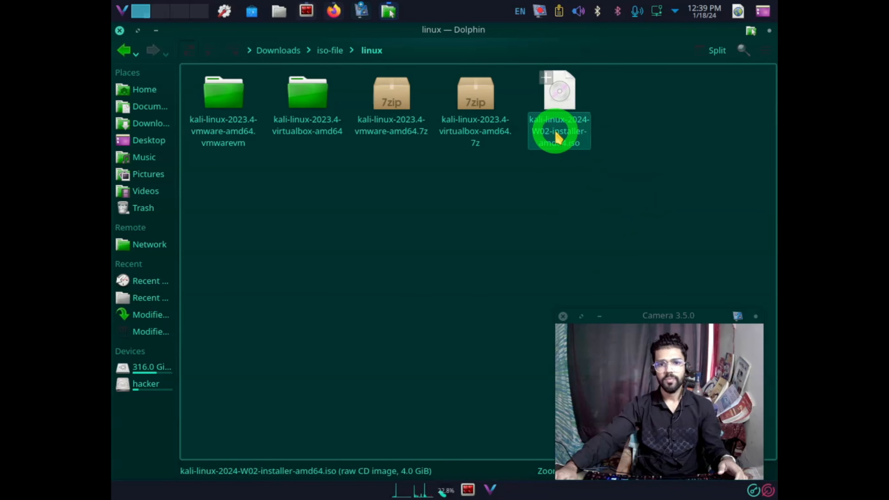
pyautogui.click(570, 235)
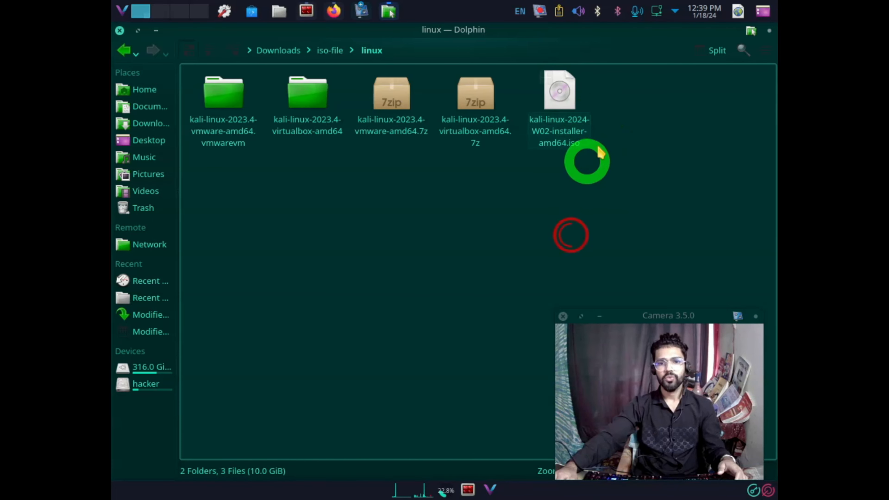
pyautogui.click(119, 30)
# Step: Search the installed applications for "vir" and launch Oracle VM VirtualBox
pyautogui.click(494, 491)
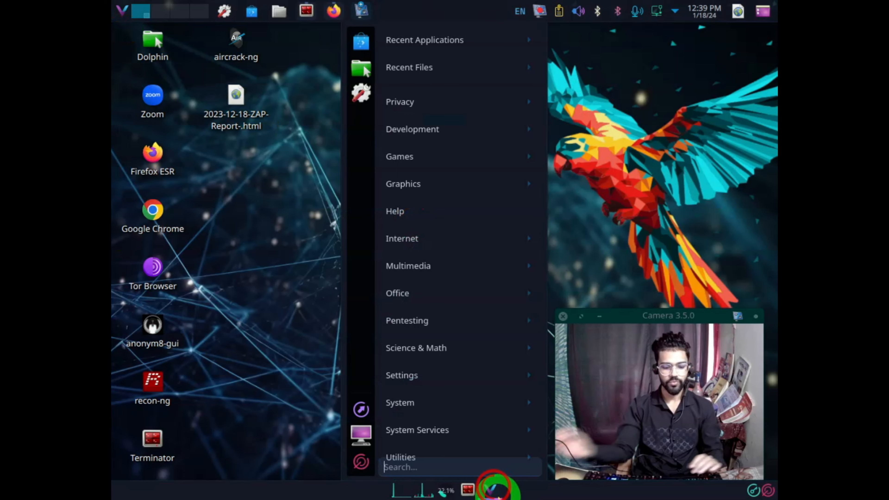
pyautogui.write('vir')
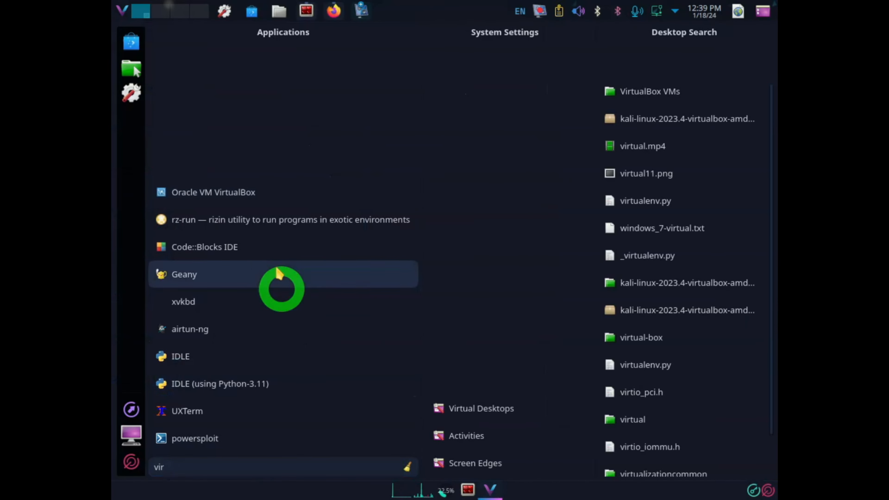
pyautogui.click(250, 199)
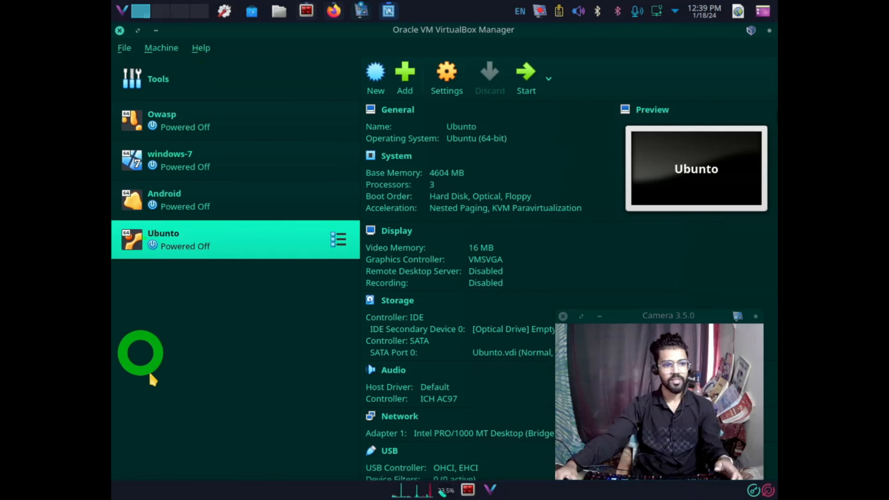
pyautogui.click(206, 349)
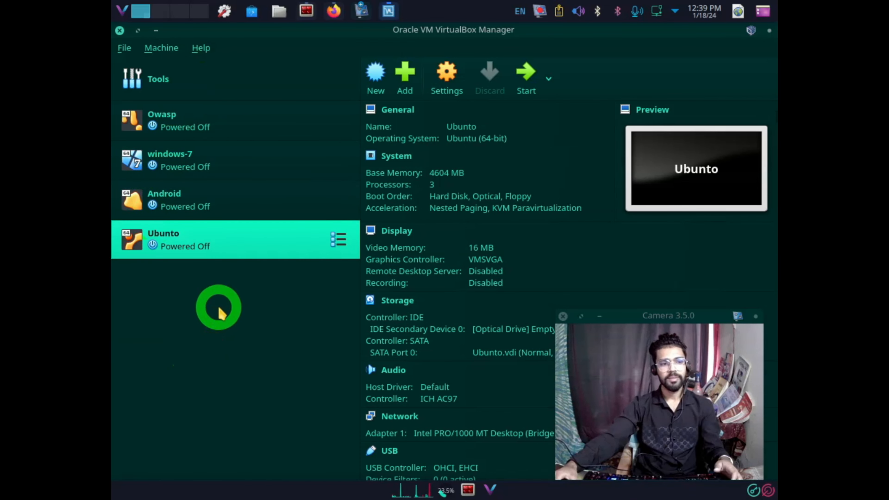
# Step: Start creating a new virtual machine and name it kali-linux
pyautogui.click(373, 81)
pyautogui.click(371, 168)
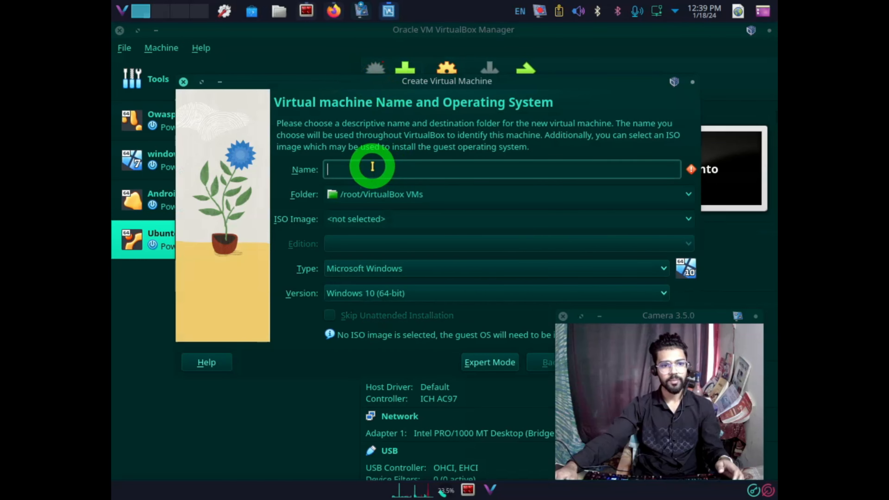
pyautogui.write('kali')
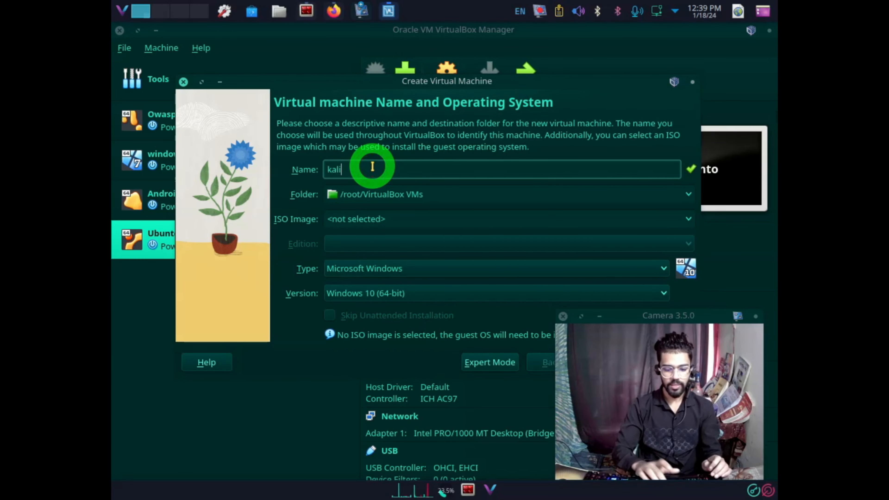
pyautogui.write('-linux')
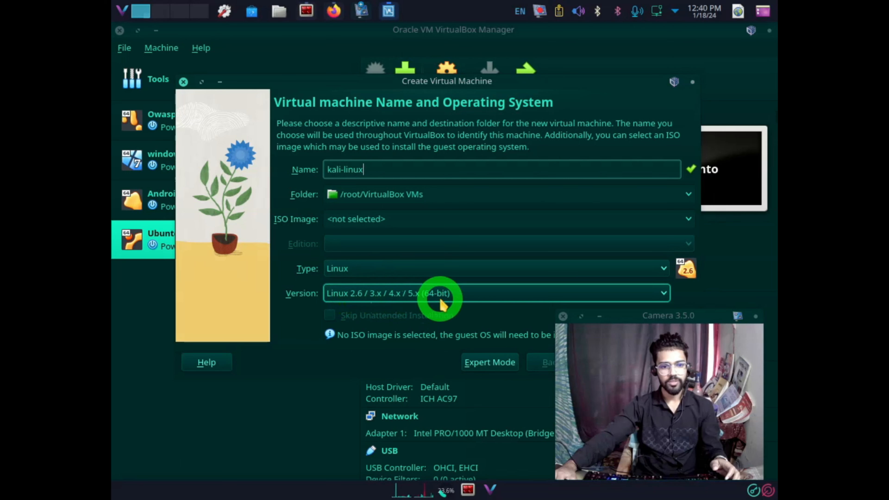
# Step: Choose Linux as the machine's type and Linux 2.6 / 3.x / 4.x / 5.x (64-bit) as its version
pyautogui.click(345, 272)
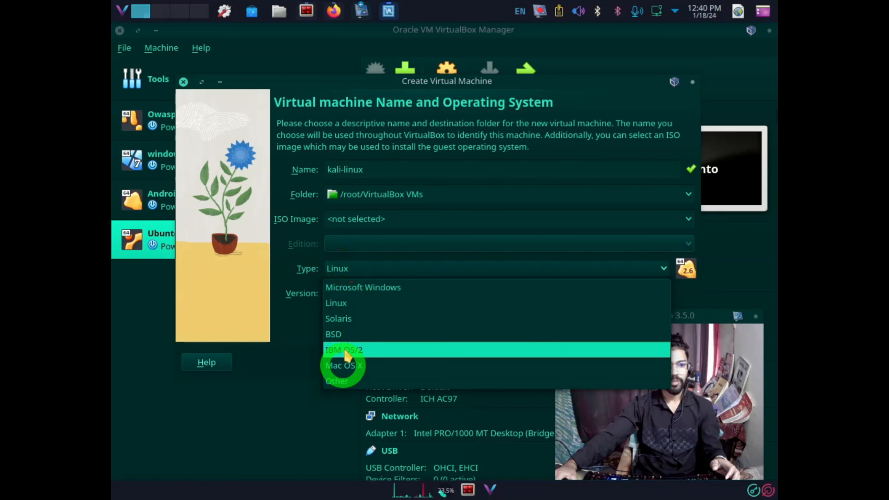
pyautogui.click(337, 303)
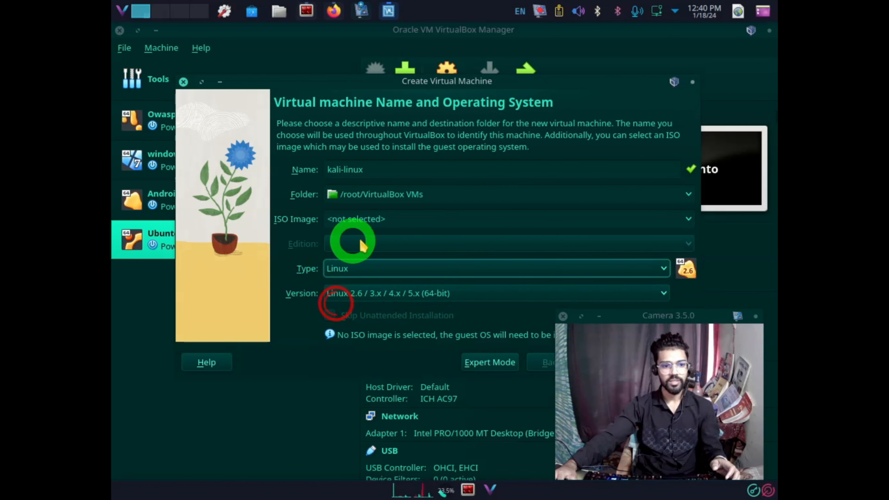
pyautogui.click(391, 297)
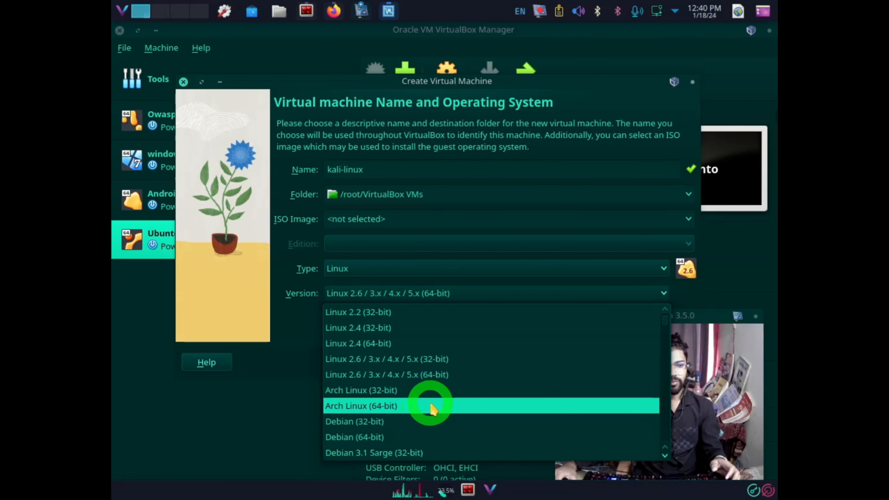
pyautogui.click(412, 374)
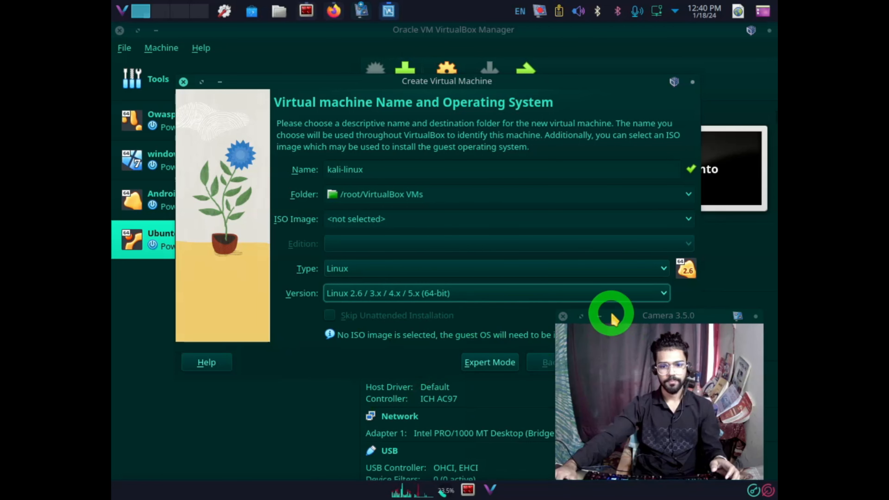
# Step: Move the camera window and the virtual machine wizard aside, and start browsing for an ISO image outside the recent list
pyautogui.moveTo(609, 313); pyautogui.dragTo(713, 311)
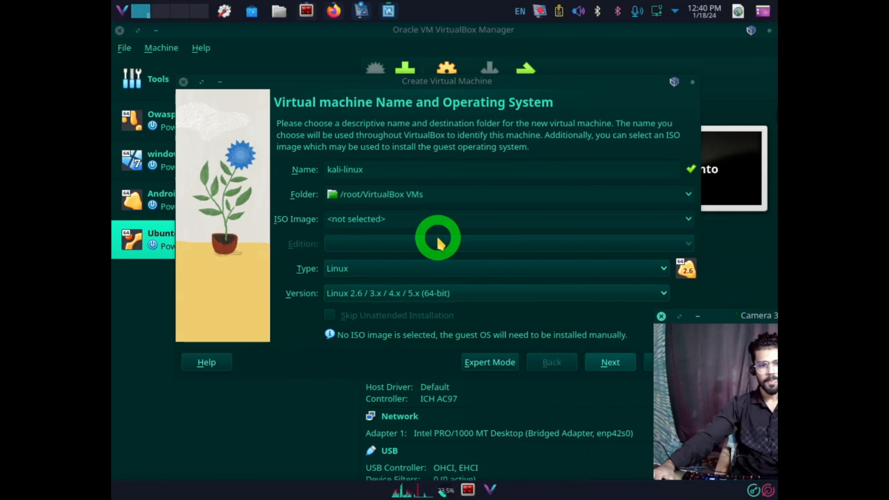
pyautogui.moveTo(277, 226); pyautogui.dragTo(240, 216)
pyautogui.click(331, 219)
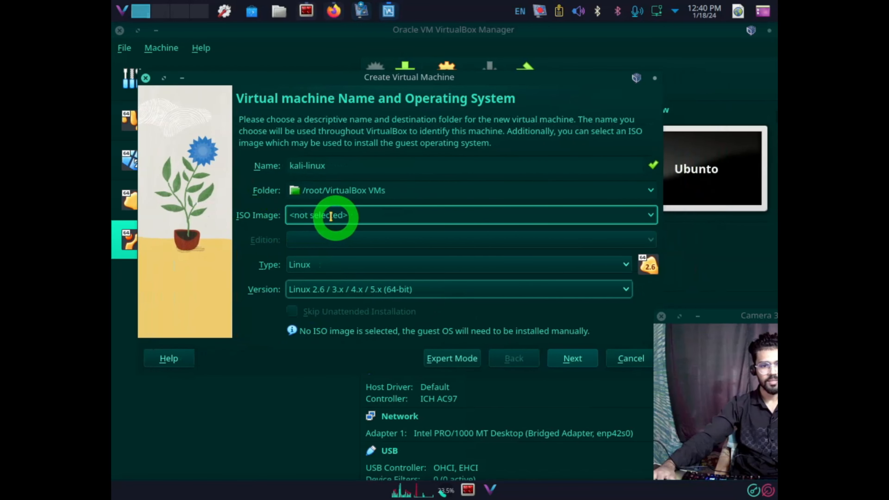
pyautogui.click(357, 217)
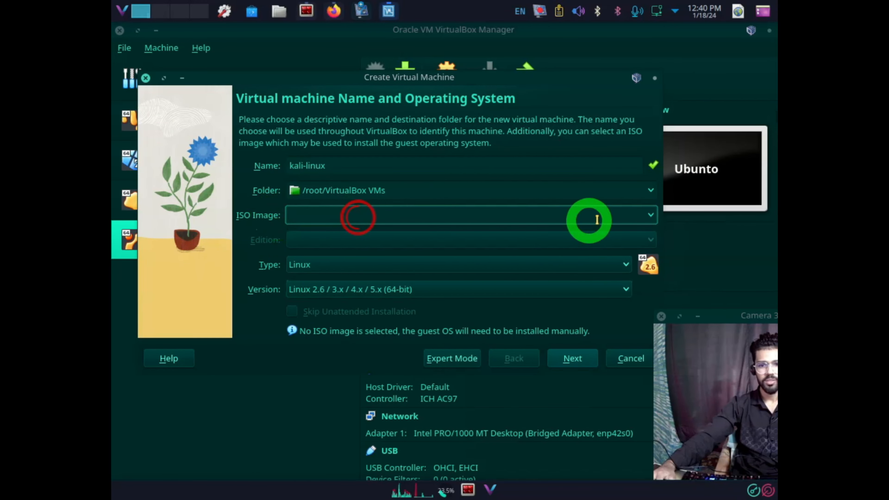
pyautogui.click(651, 215)
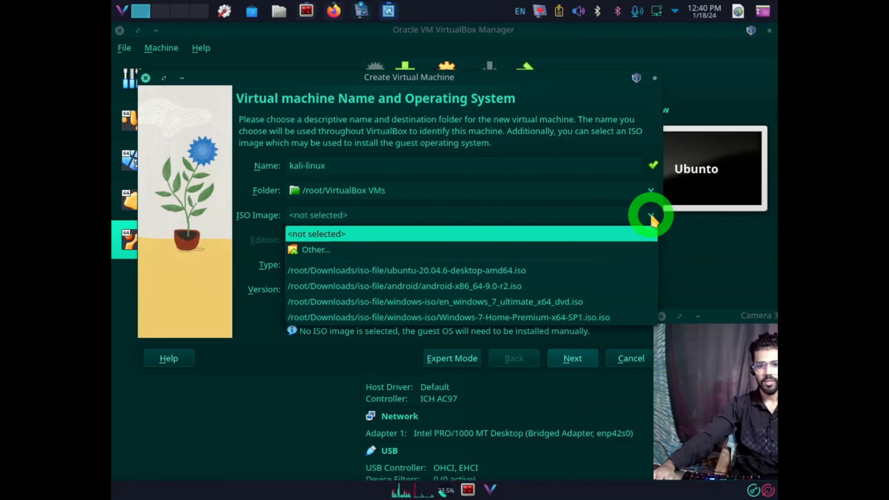
pyautogui.click(340, 257)
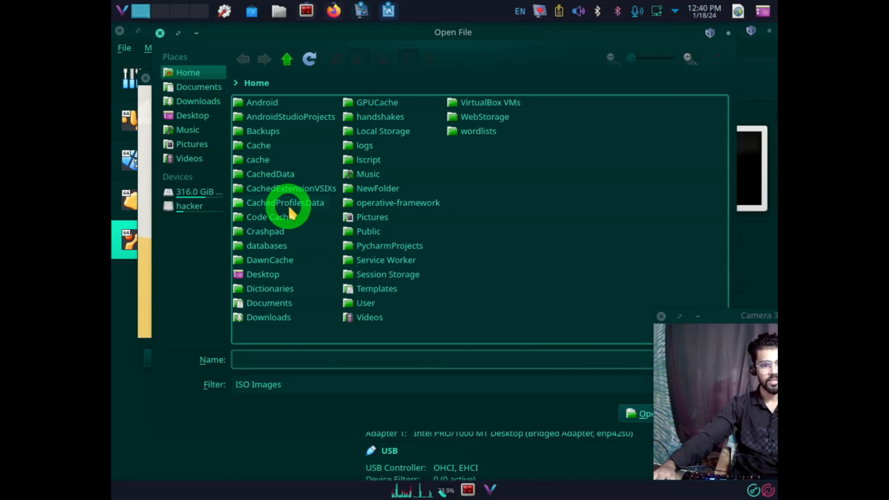
# Step: Choose kali-linux-2024-W02-installer-amd64.iso from Downloads/iso-file/linux as the machine's ISO image and continue to the hardware settings
pyautogui.doubleClick(287, 317)
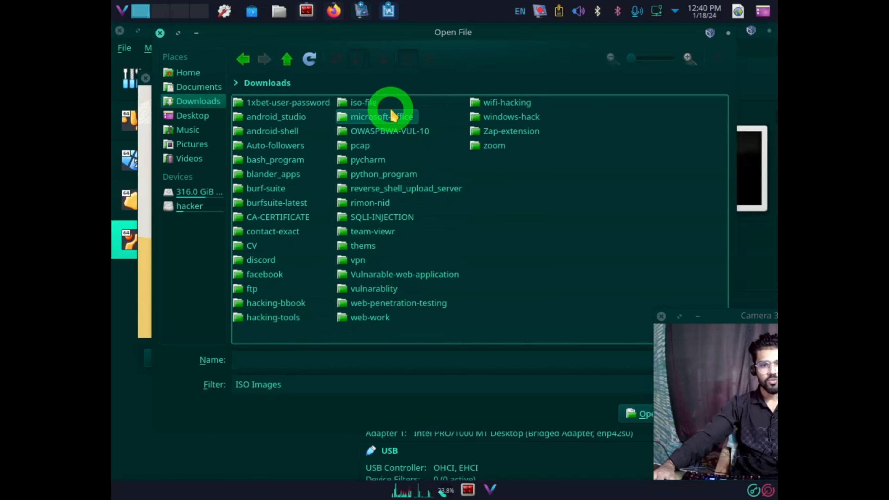
pyautogui.doubleClick(351, 103)
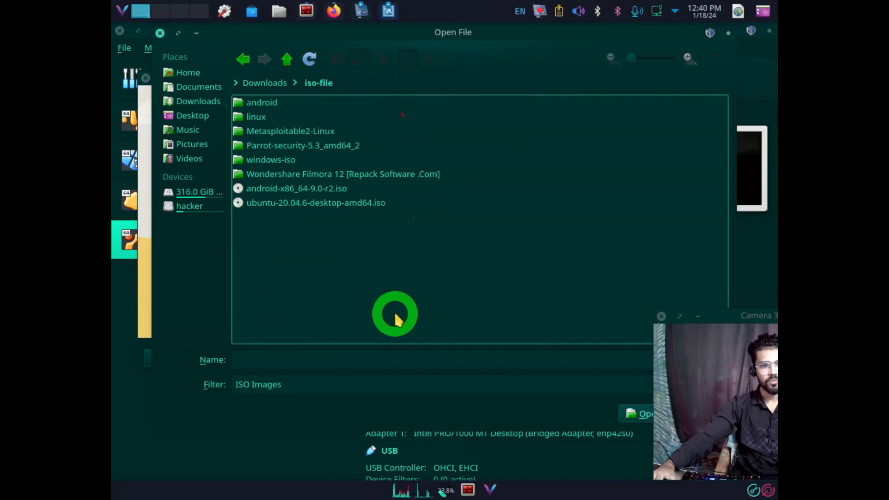
pyautogui.doubleClick(256, 120)
pyautogui.click(316, 235)
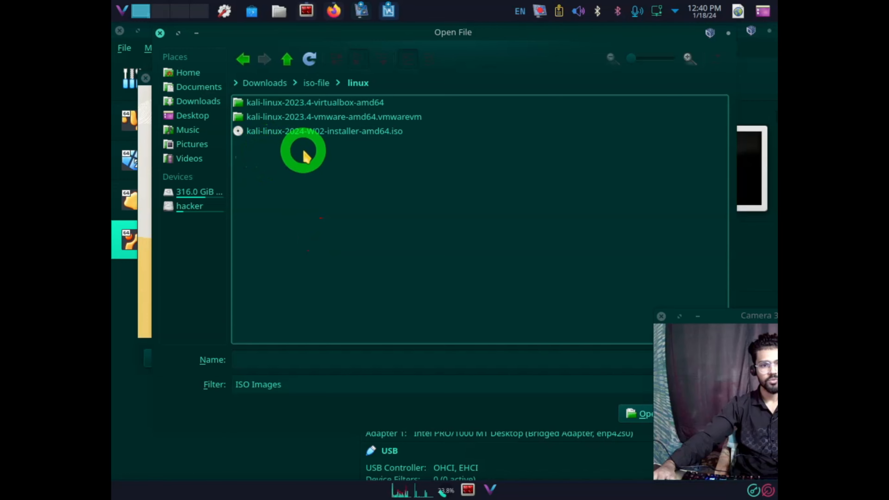
pyautogui.click(391, 136)
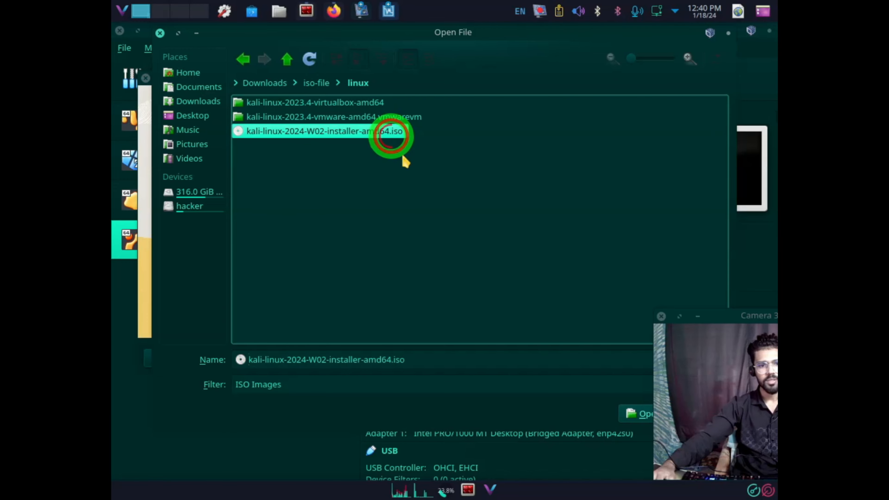
pyautogui.click(527, 90)
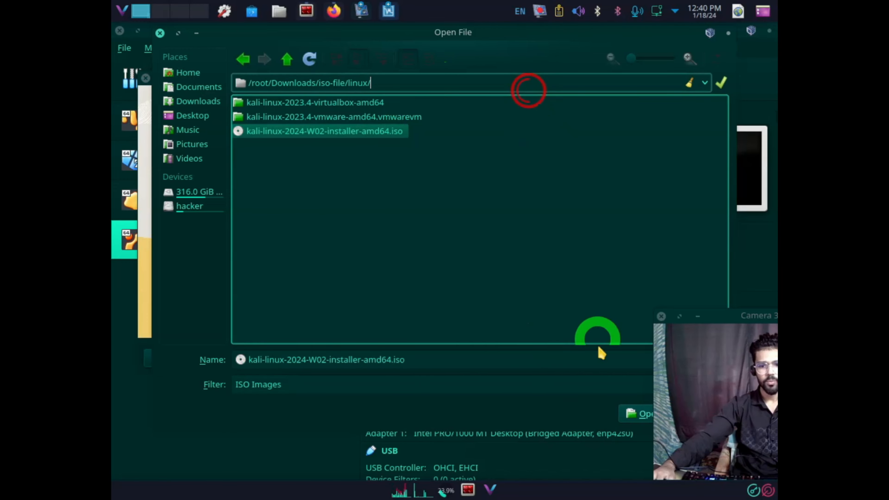
pyautogui.click(644, 422)
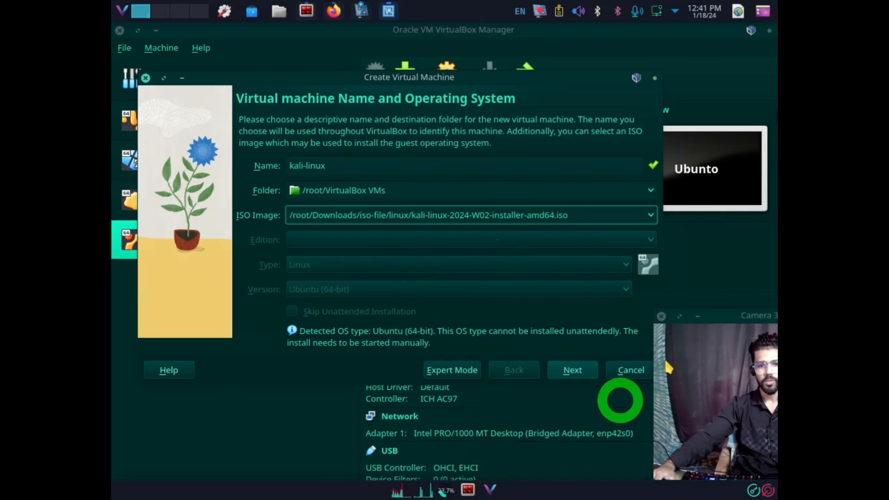
pyautogui.click(573, 371)
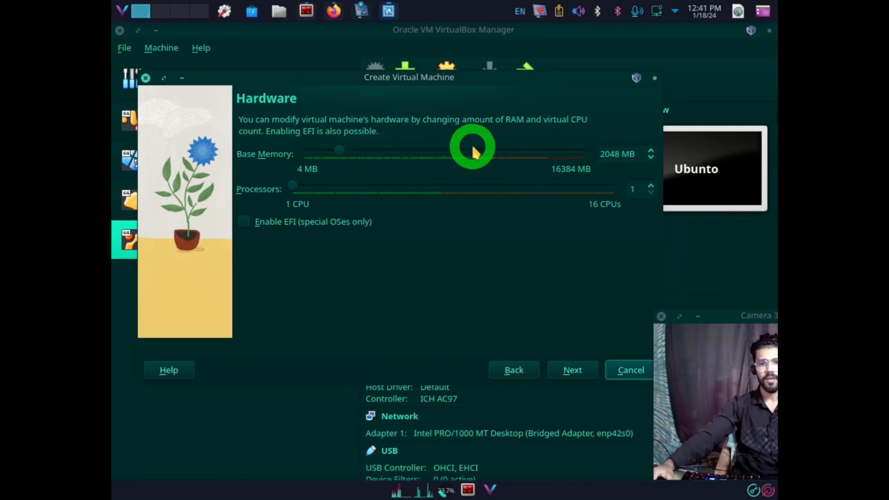
pyautogui.moveTo(589, 120); pyautogui.dragTo(256, 121)
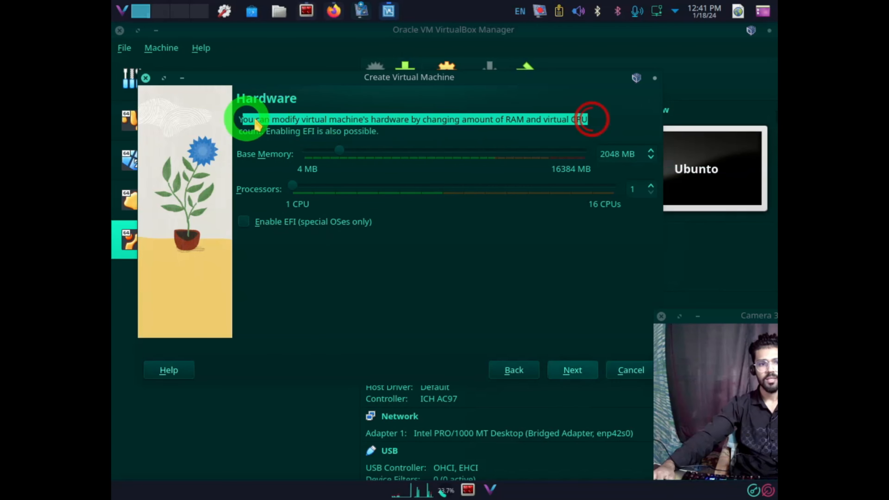
pyautogui.moveTo(405, 131); pyautogui.dragTo(243, 131)
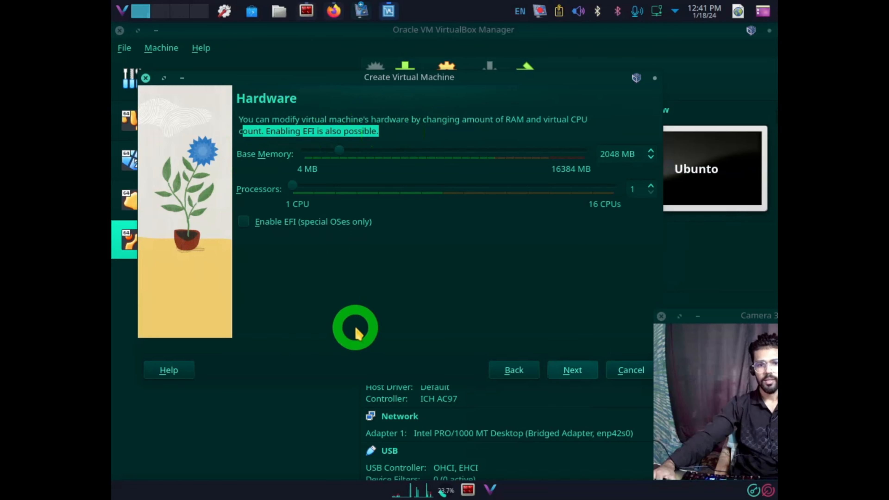
pyautogui.click(355, 328)
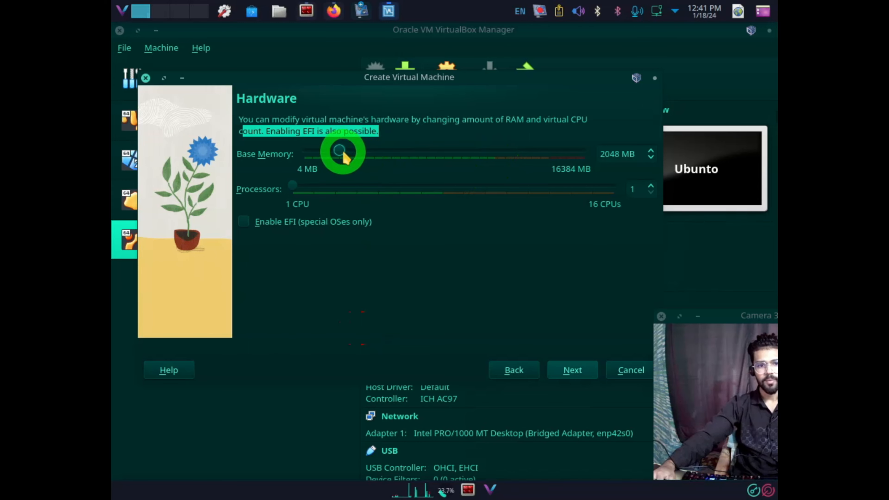
# Step: Set the machine's base memory to 4255 MB and its processors to 3, and continue to the virtual hard disk settings
pyautogui.moveTo(343, 155); pyautogui.dragTo(399, 155)
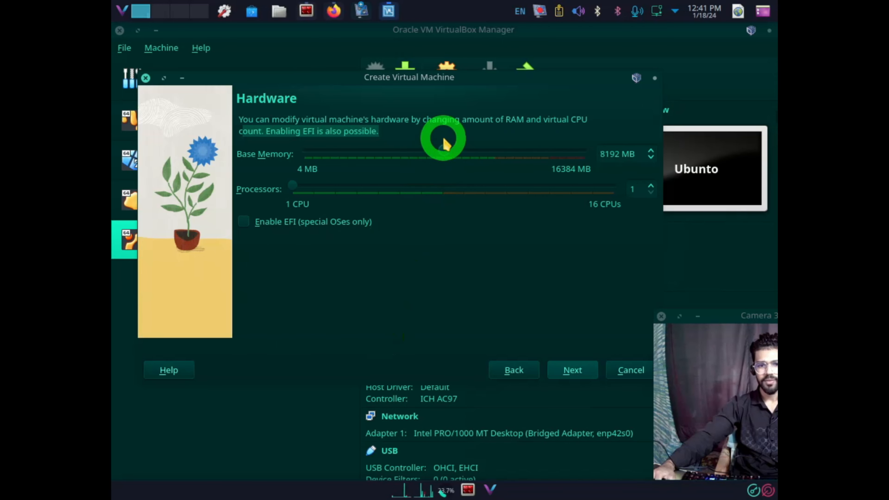
pyautogui.moveTo(444, 151); pyautogui.dragTo(380, 155)
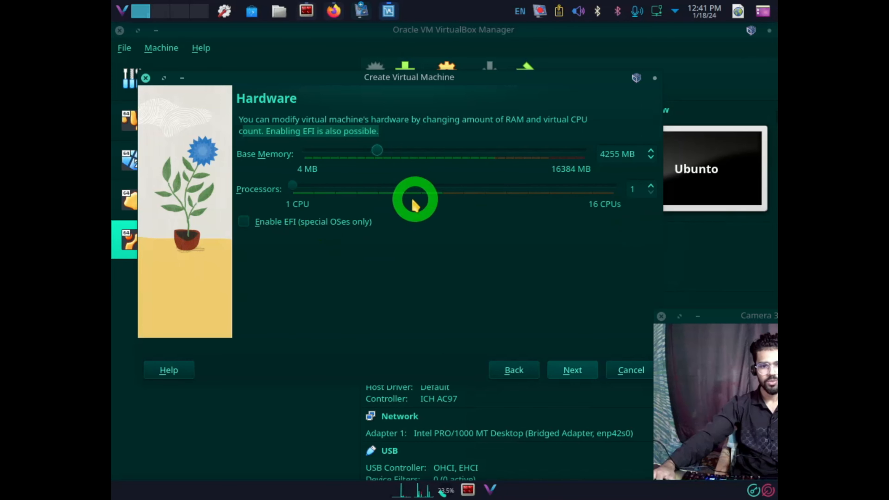
pyautogui.moveTo(293, 187); pyautogui.dragTo(335, 186)
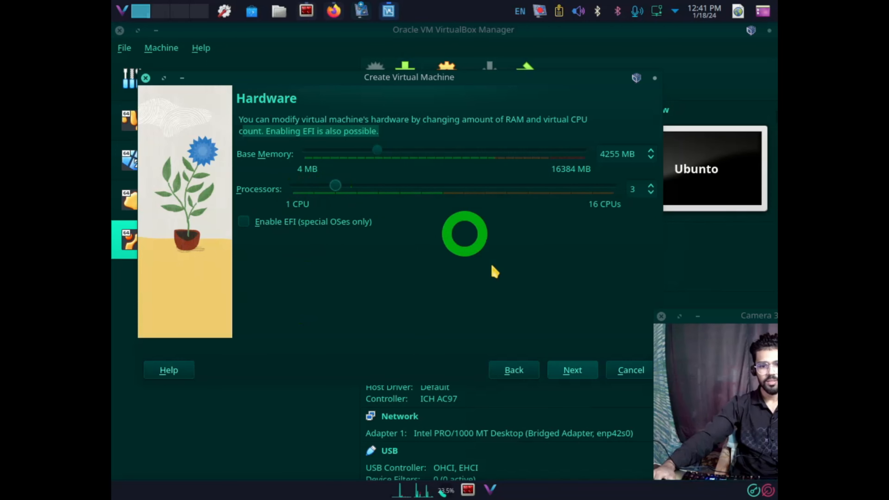
pyautogui.click(569, 371)
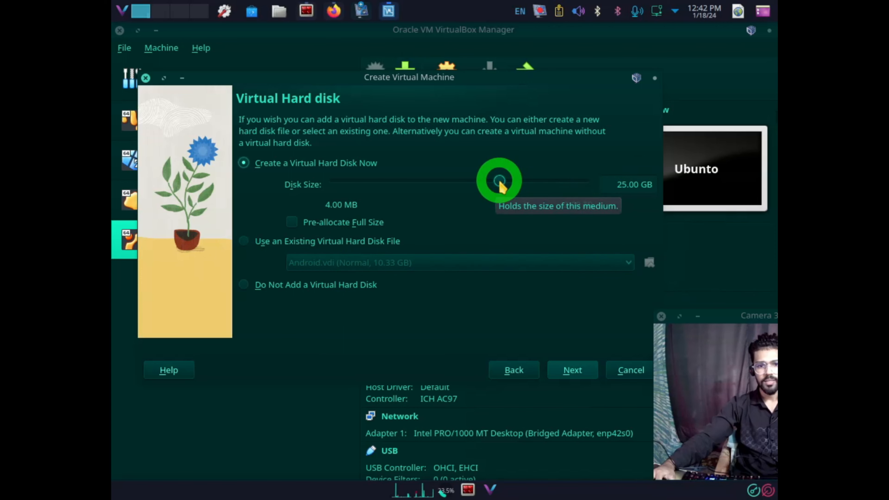
# Step: Set the new virtual hard disk's size to 30.40 GB, review the configuration summary and finish creating the machine
pyautogui.moveTo(498, 182)
pyautogui.mouseDown()
pyautogui.moveTo(331, 183)
pyautogui.moveTo(576, 189)
pyautogui.moveTo(469, 189)
pyautogui.moveTo(508, 189)
pyautogui.mouseUp()
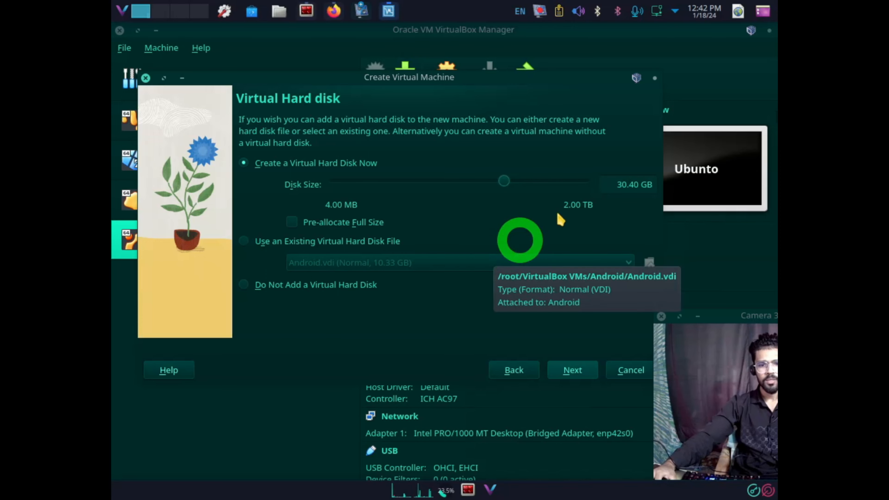
pyautogui.click(572, 370)
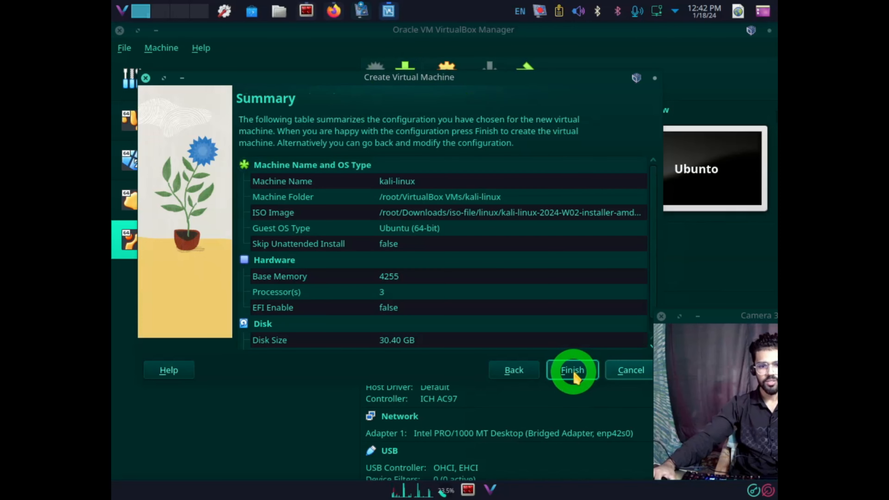
pyautogui.scroll(-1, 351, 202)
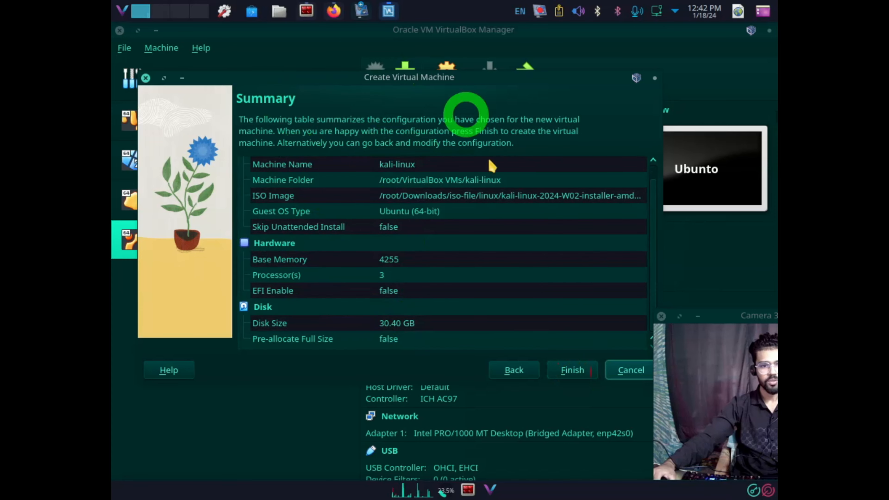
pyautogui.click(564, 369)
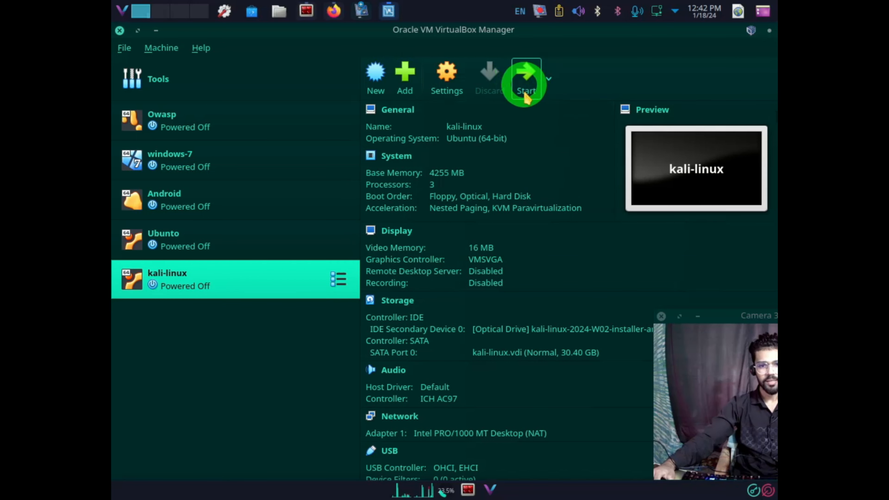
# Step: Start the kali-linux virtual machine, dismiss its notifications and launch the Graphical install from the Kali installer menu
pyautogui.click(518, 83)
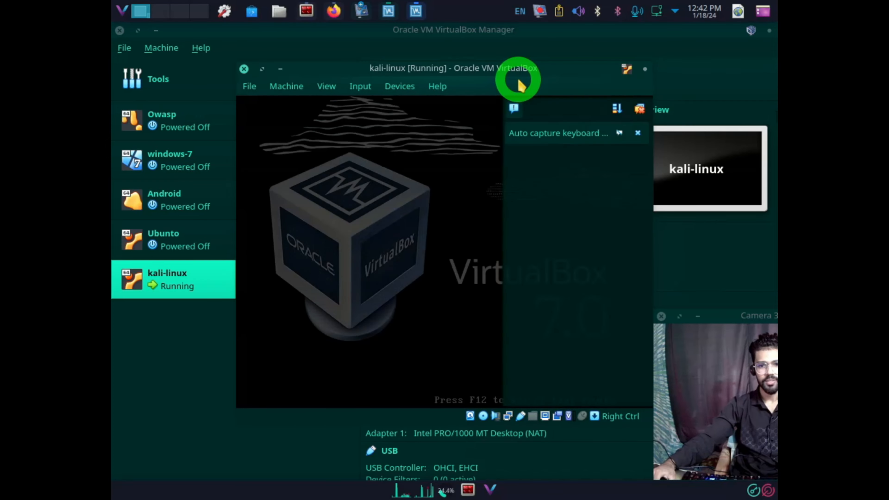
pyautogui.click(637, 111)
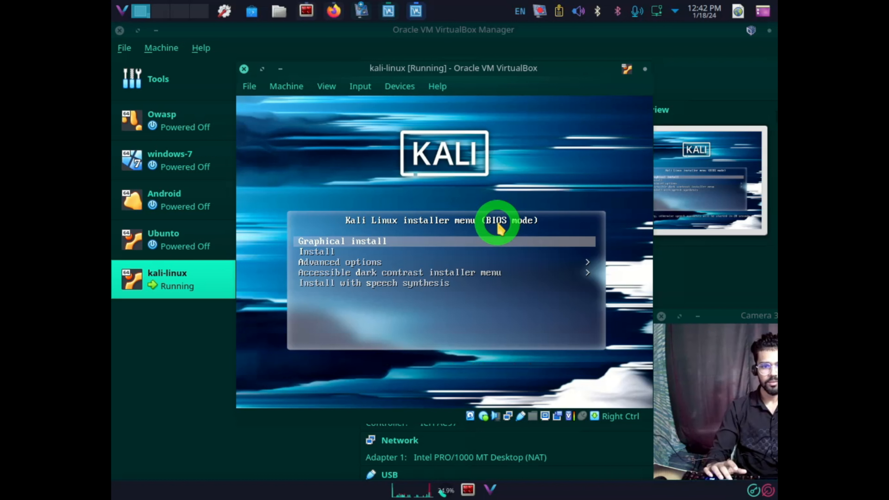
pyautogui.press('Return')
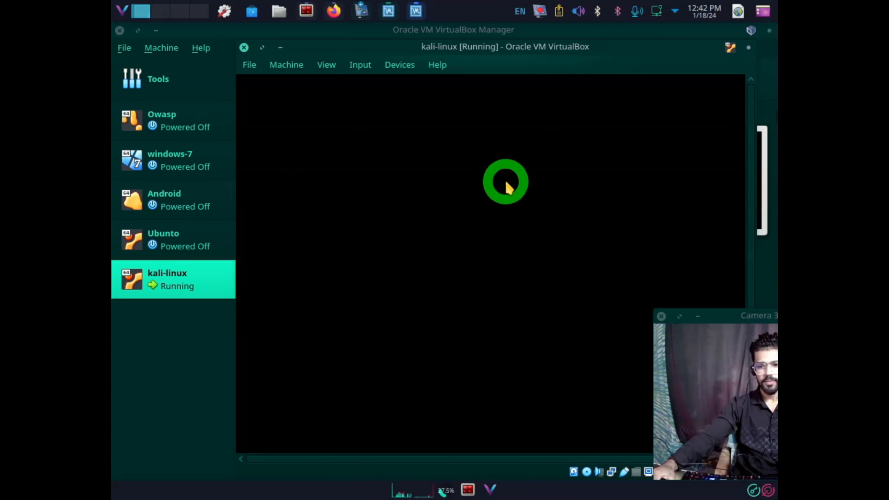
# Step: Dismiss the mouse integration notification and rearrange the camera and kali-linux windows so the installer's Continue button is fully in view
pyautogui.click(726, 309)
pyautogui.moveTo(711, 319); pyautogui.dragTo(154, 308)
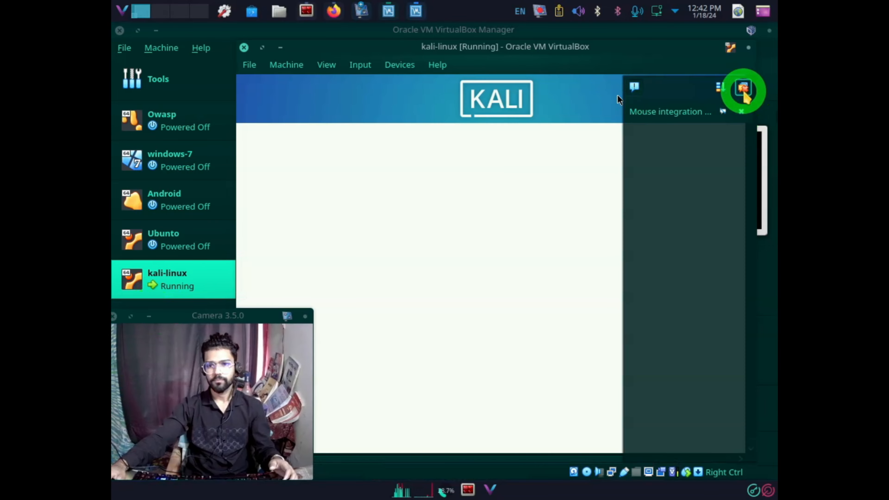
pyautogui.click(742, 88)
pyautogui.moveTo(357, 52); pyautogui.dragTo(422, 53)
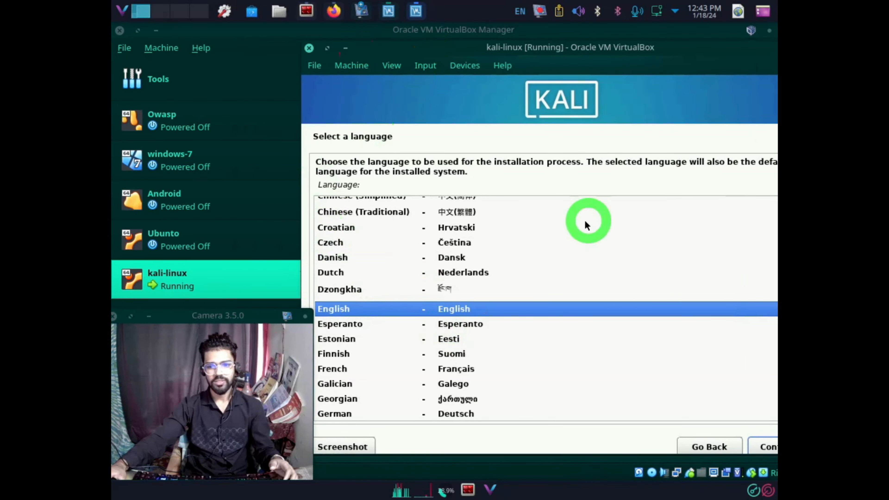
pyautogui.moveTo(386, 45); pyautogui.dragTo(372, 30)
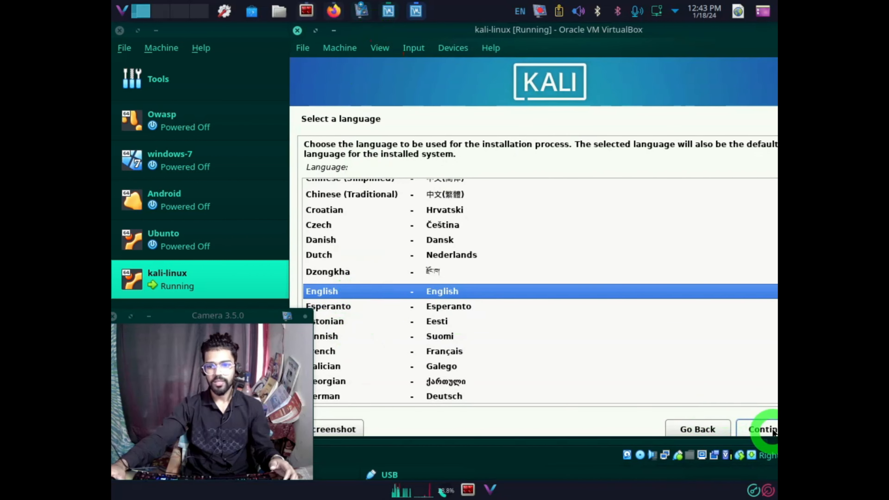
pyautogui.click(237, 304)
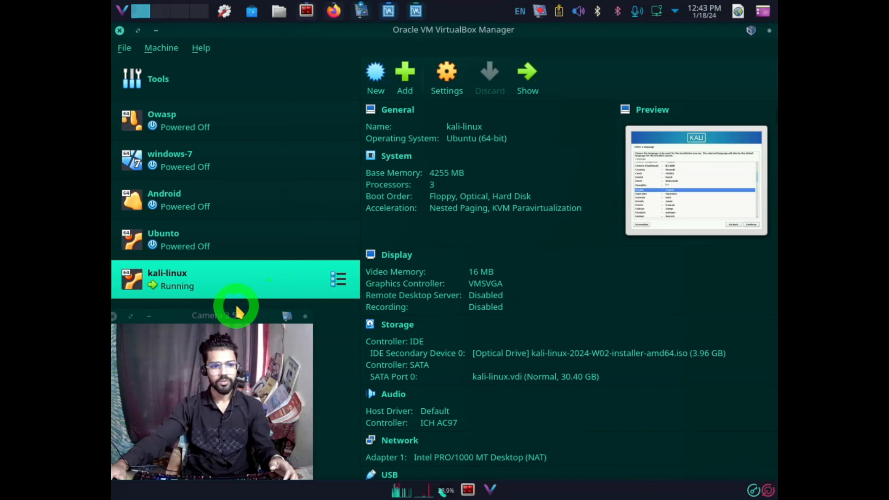
pyautogui.click(529, 77)
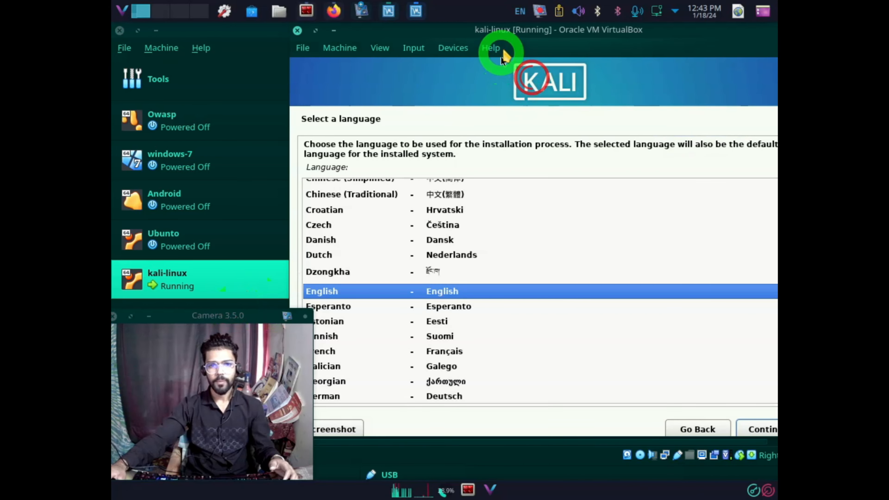
pyautogui.moveTo(509, 44); pyautogui.dragTo(258, 28)
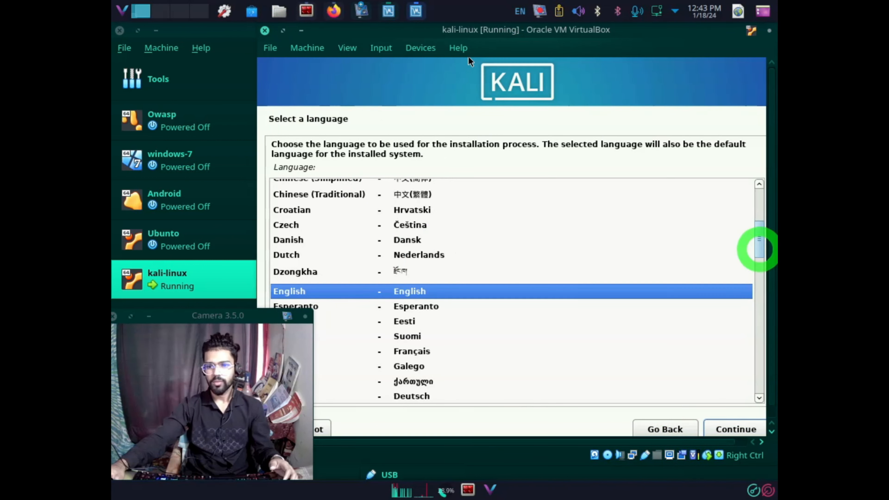
# Step: Select English as the installation language and continue to the location selection
pyautogui.click(750, 240)
pyautogui.moveTo(759, 244)
pyautogui.mouseDown()
pyautogui.moveTo(760, 255)
pyautogui.moveTo(759, 247)
pyautogui.mouseUp()
pyautogui.moveTo(773, 146); pyautogui.dragTo(773, 168)
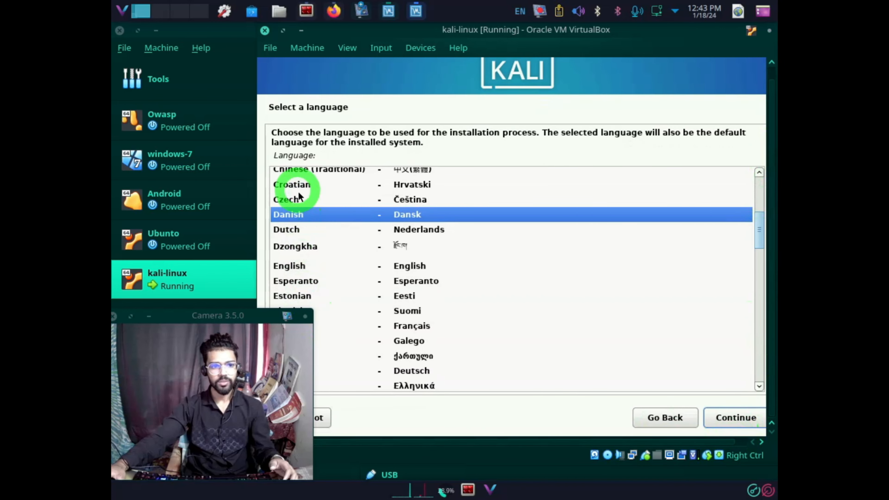
pyautogui.click(291, 265)
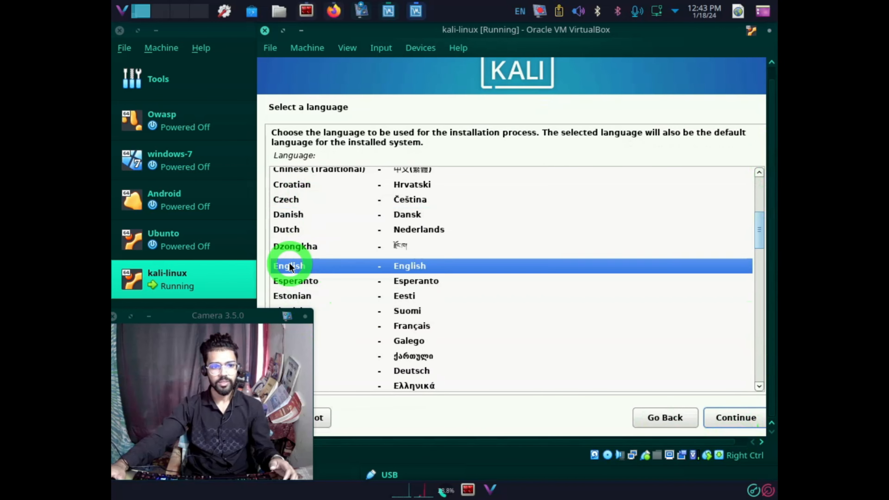
pyautogui.click(738, 418)
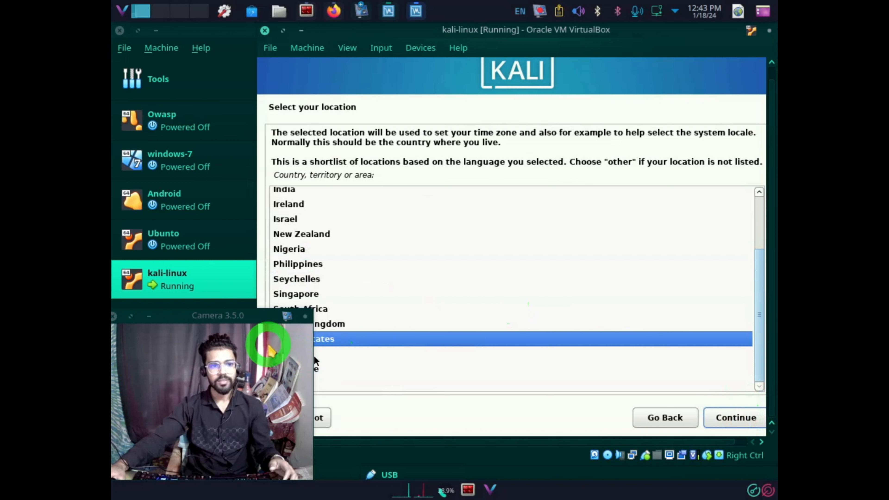
# Step: Move the camera window clear of the location list, select United States as the location and continue
pyautogui.moveTo(262, 318); pyautogui.dragTo(215, 317)
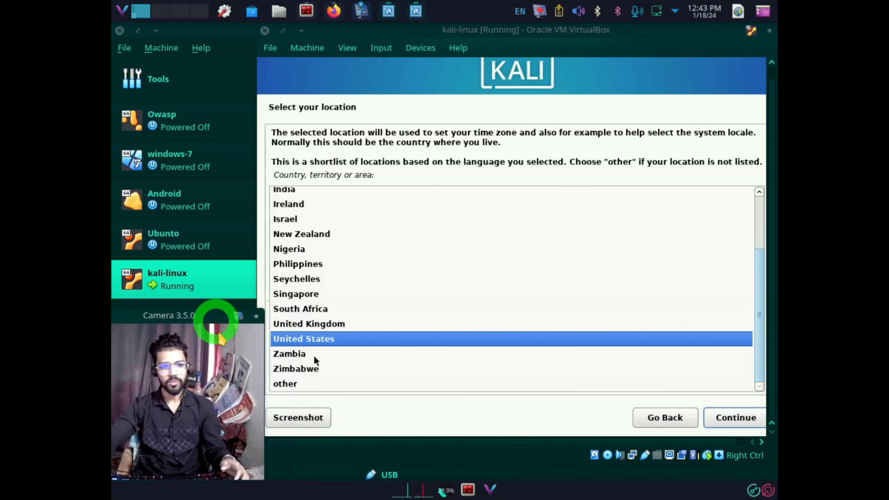
pyautogui.scroll(3, 360, 322)
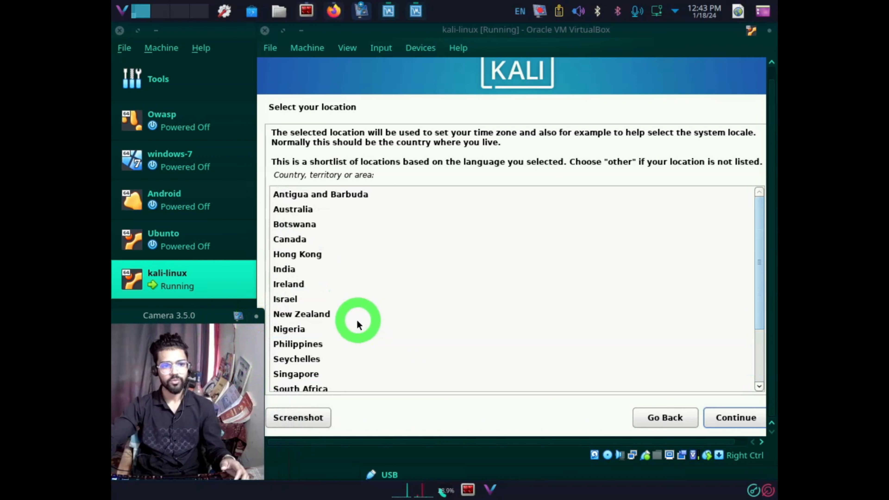
pyautogui.scroll(-3, 359, 322)
pyautogui.click(293, 386)
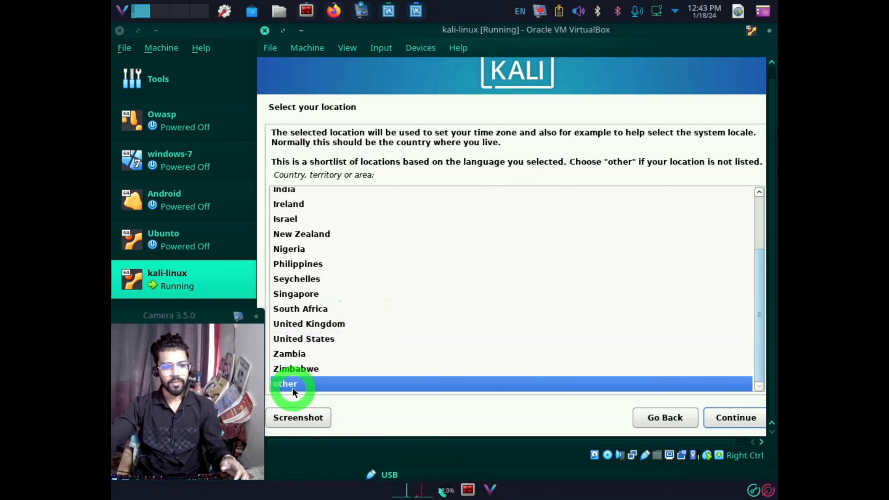
pyautogui.click(317, 339)
pyautogui.click(745, 423)
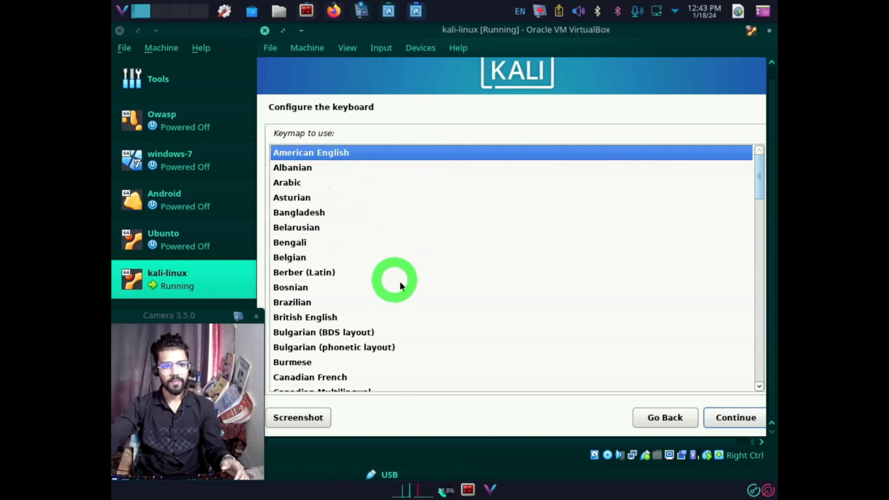
# Step: Look through the keymap list, keep American English as the keyboard layout and continue
pyautogui.scroll(-8, 418, 284)
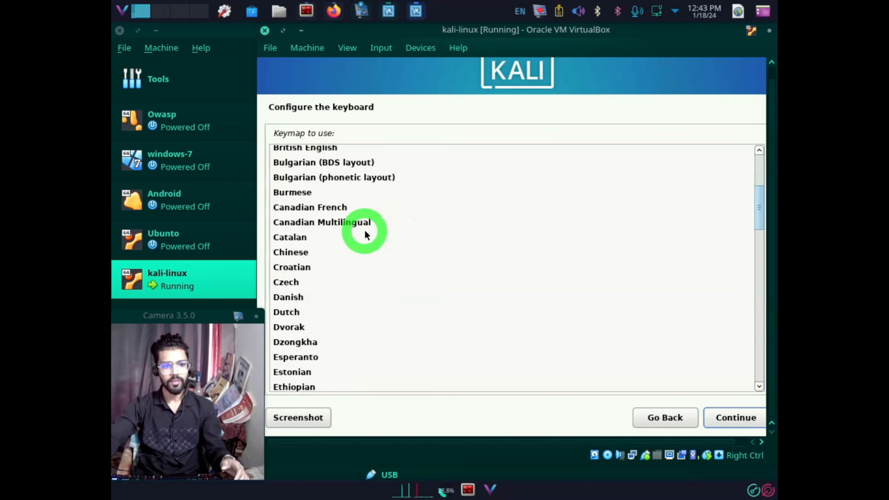
pyautogui.scroll(-13, 364, 296)
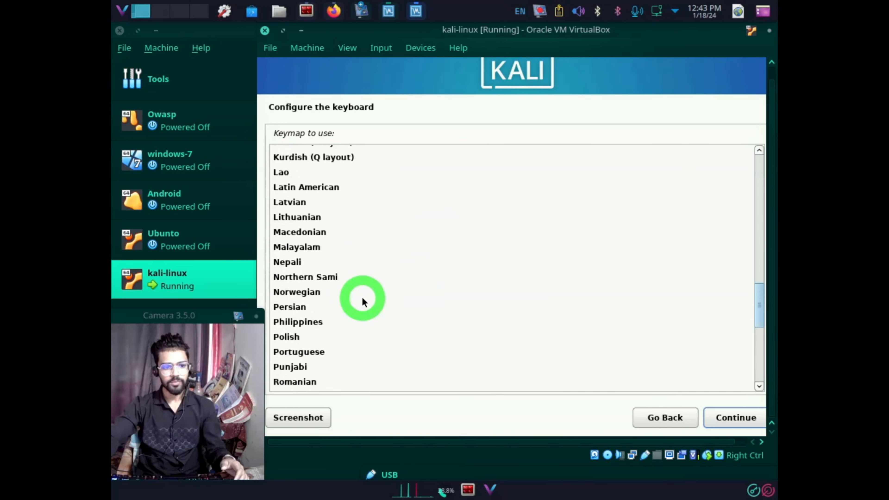
pyautogui.scroll(5, 365, 302)
pyautogui.scroll(15, 366, 302)
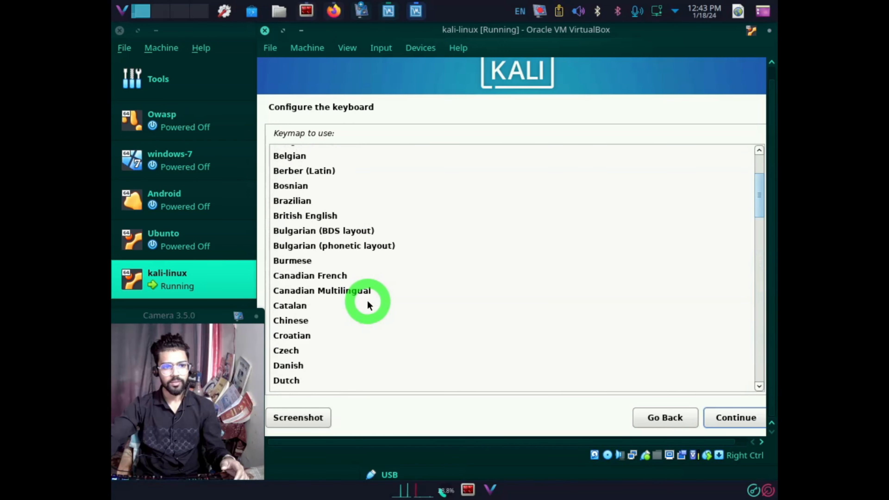
pyautogui.click(724, 415)
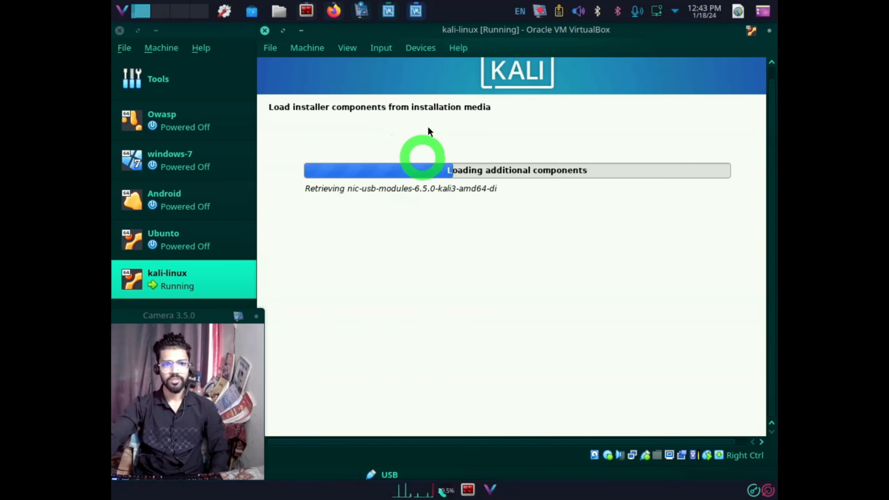
# Step: Reposition the virtual machine window, set the system's hostname to cyberhack and continue to the domain name
pyautogui.moveTo(525, 51); pyautogui.dragTo(516, 61)
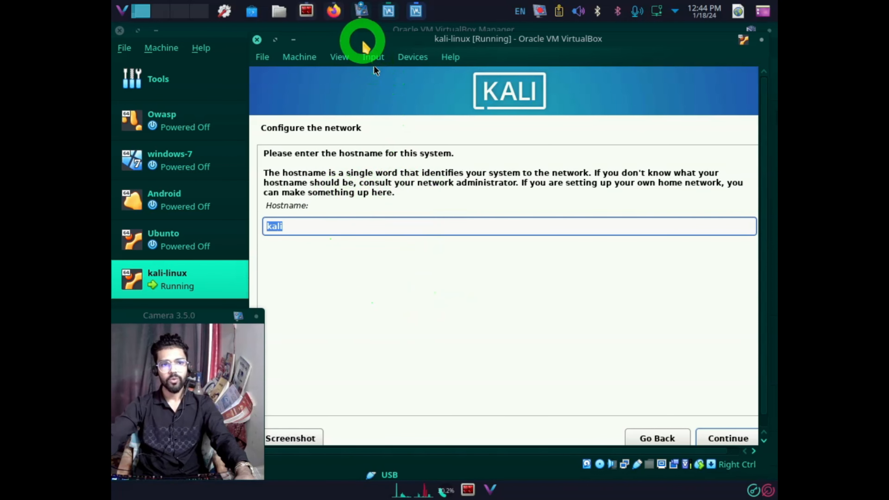
pyautogui.moveTo(366, 41); pyautogui.dragTo(364, 32)
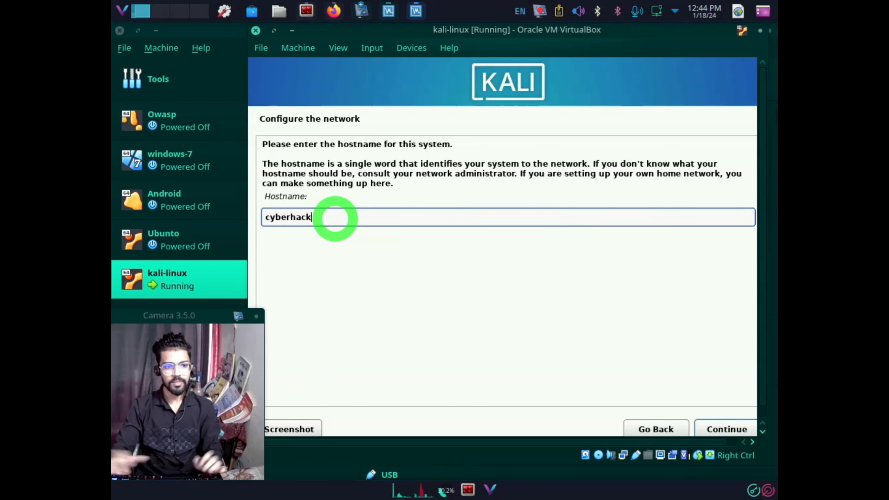
pyautogui.click(728, 427)
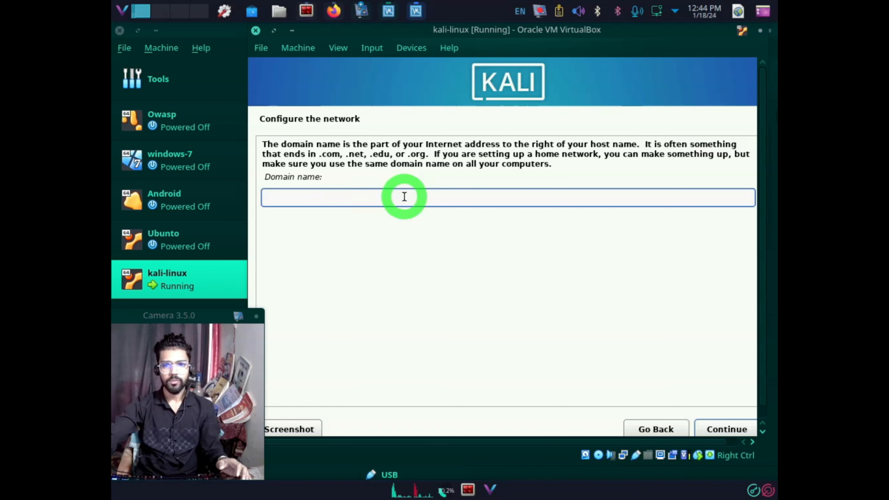
# Step: Go back to the hostname page, shorten the hostname to cyber and continue
pyautogui.click(648, 427)
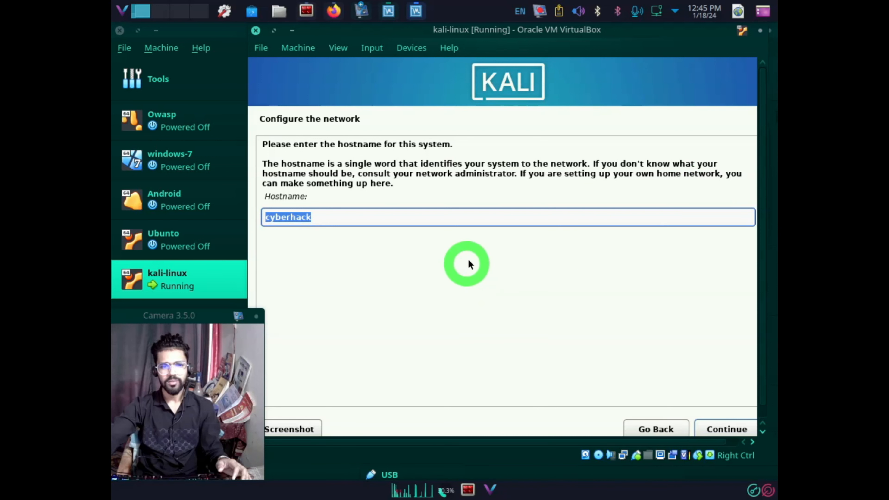
pyautogui.click(367, 220)
pyautogui.press('BackSpace')
pyautogui.press('BackSpace')
pyautogui.press('BackSpace')
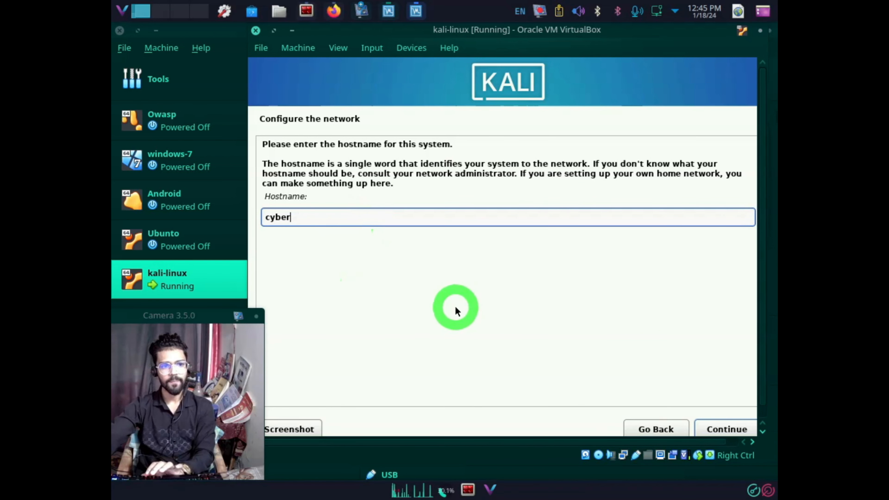
pyautogui.click(722, 424)
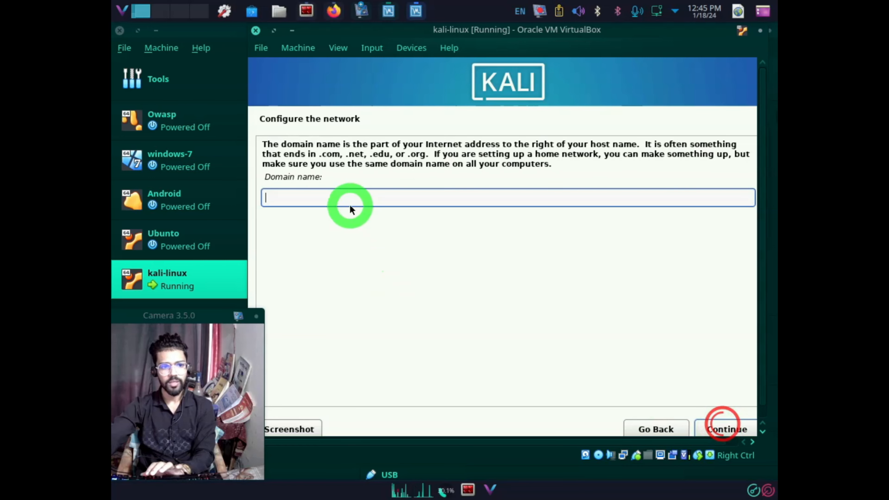
# Step: Set the domain name to hack and continue to the user setup
pyautogui.click(344, 197)
pyautogui.write('hack')
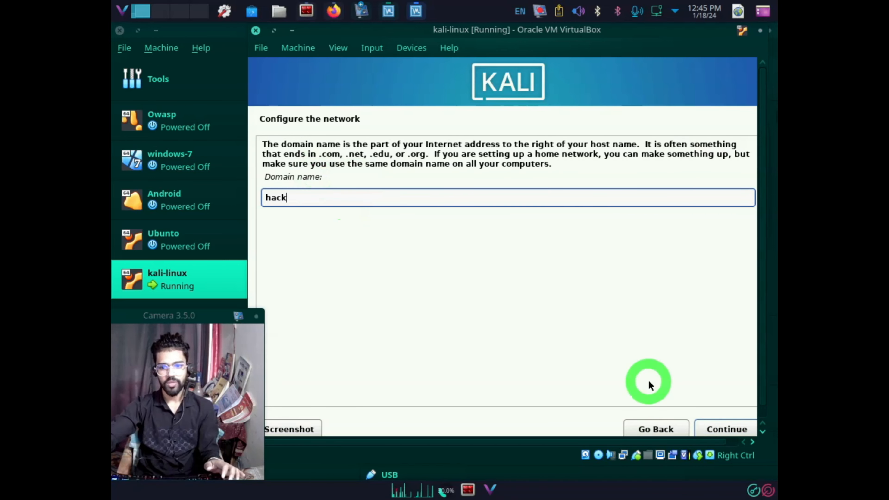
pyautogui.click(717, 425)
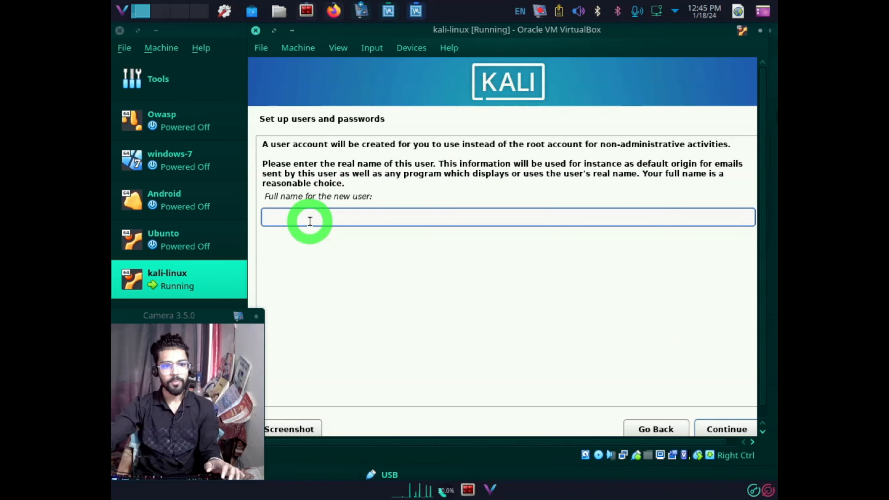
# Step: Try to continue through the user setup with the full name and username left blank
pyautogui.click(729, 432)
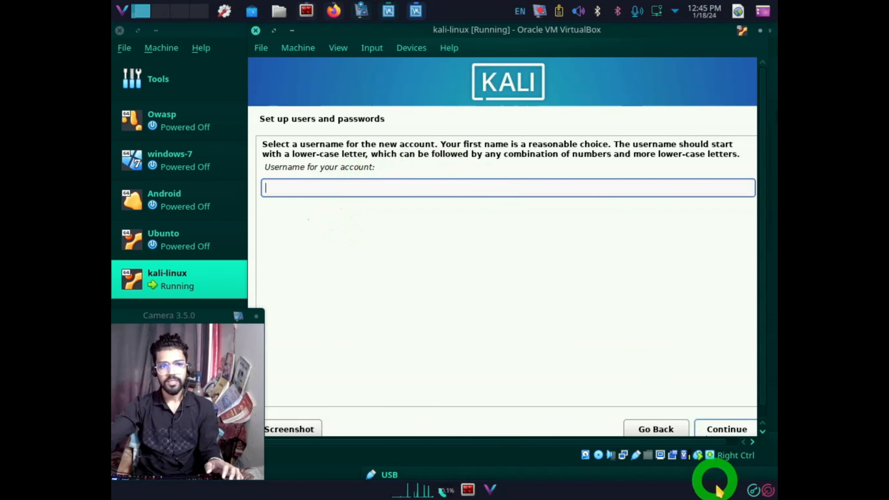
pyautogui.click(726, 432)
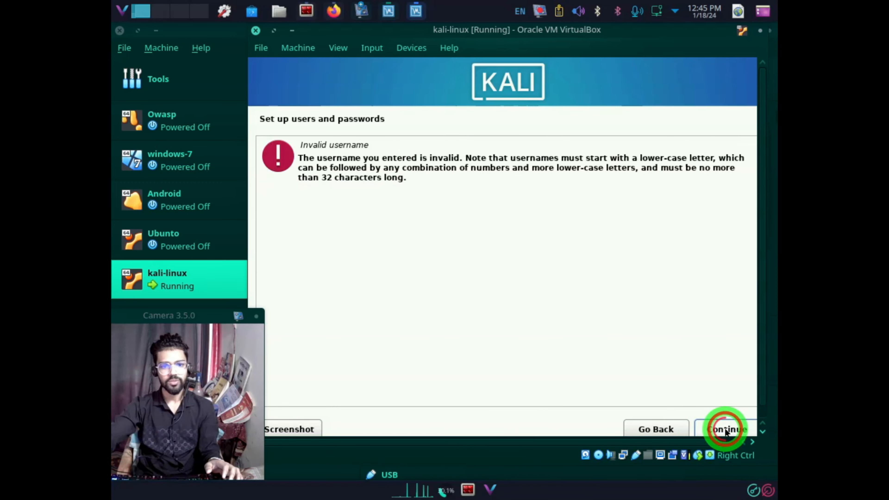
pyautogui.click(724, 429)
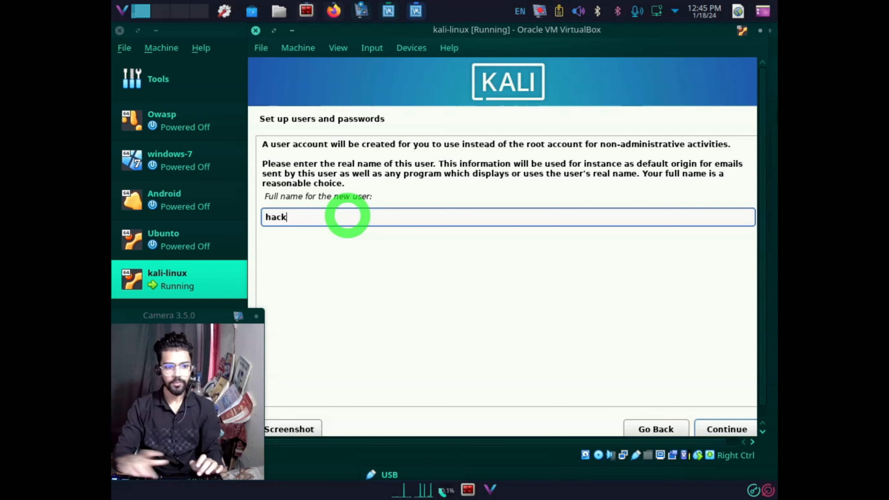
# Step: Enter hack as the new user's full name, accept hack as the username and continue to the password page
pyautogui.click(712, 427)
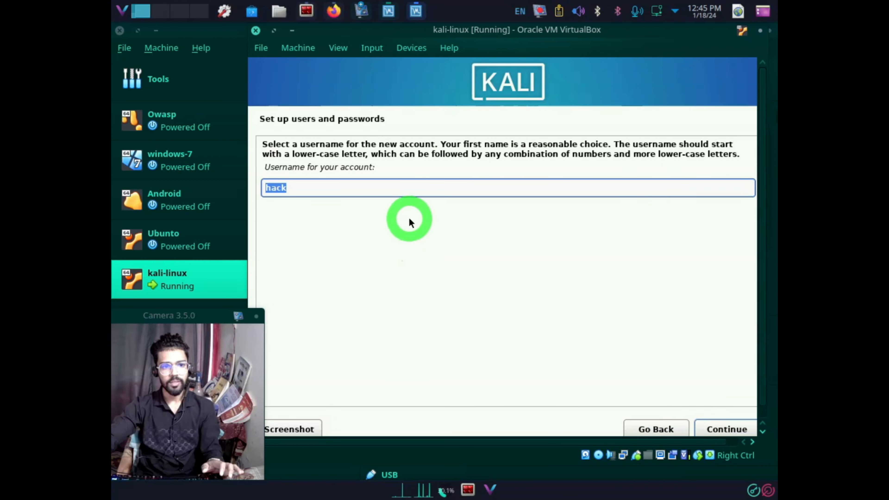
pyautogui.click(726, 427)
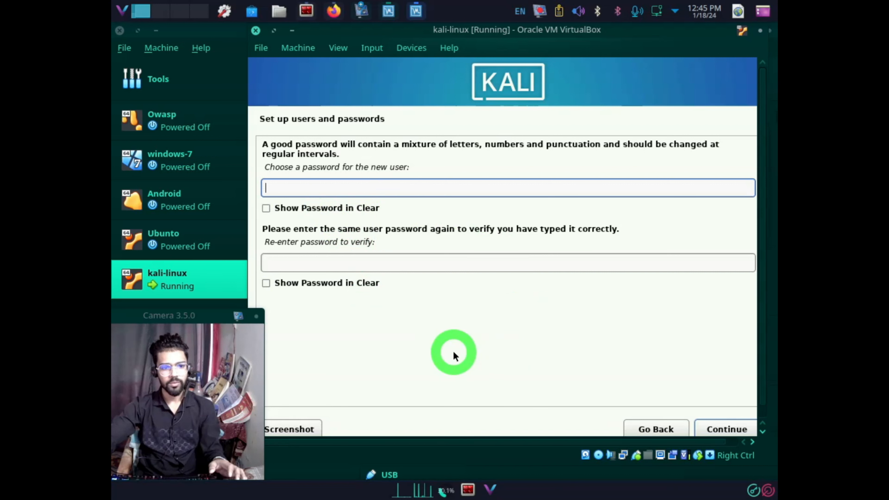
# Step: Enter the new user's password, re-enter it for verification and continue to the clock configuration
pyautogui.click(311, 189)
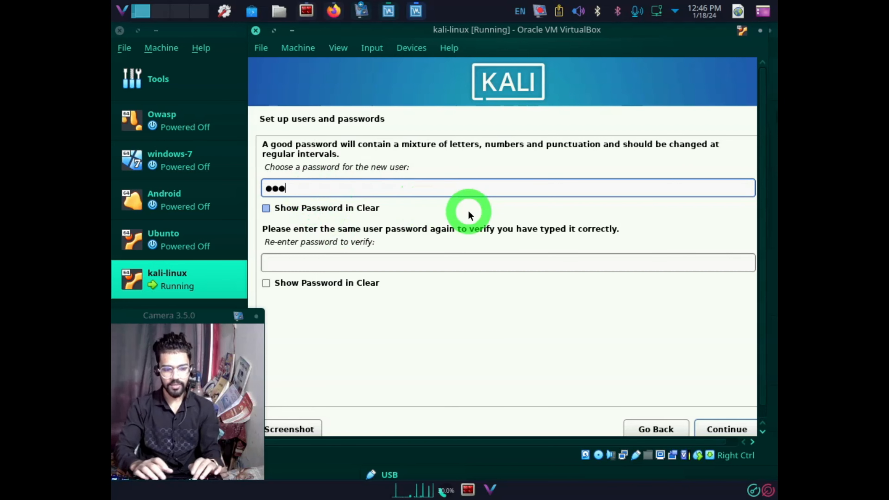
pyautogui.click(417, 261)
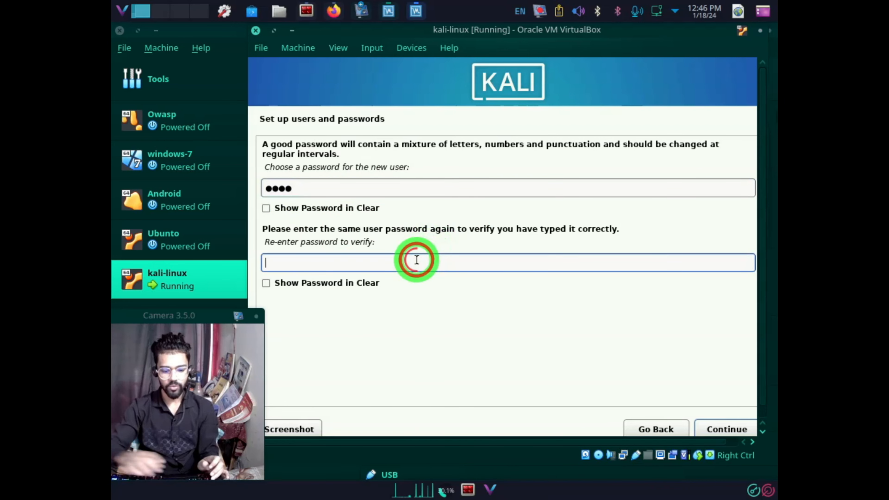
pyautogui.write('●●●●')
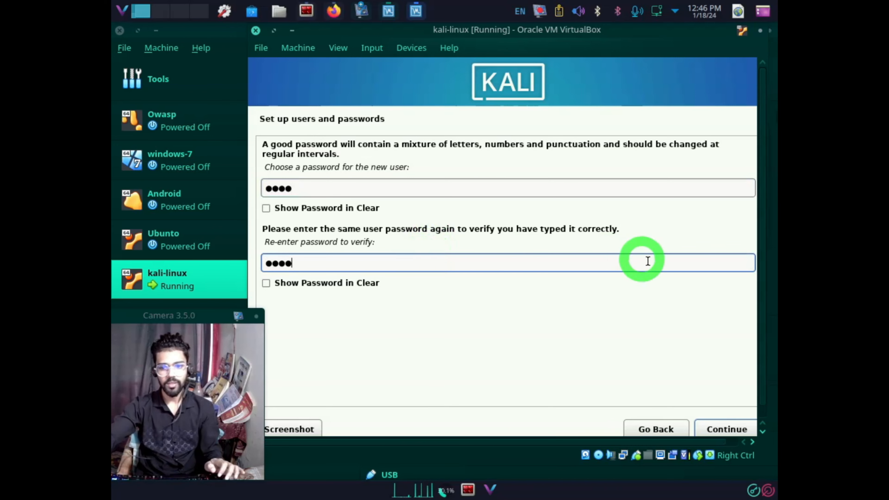
pyautogui.click(726, 428)
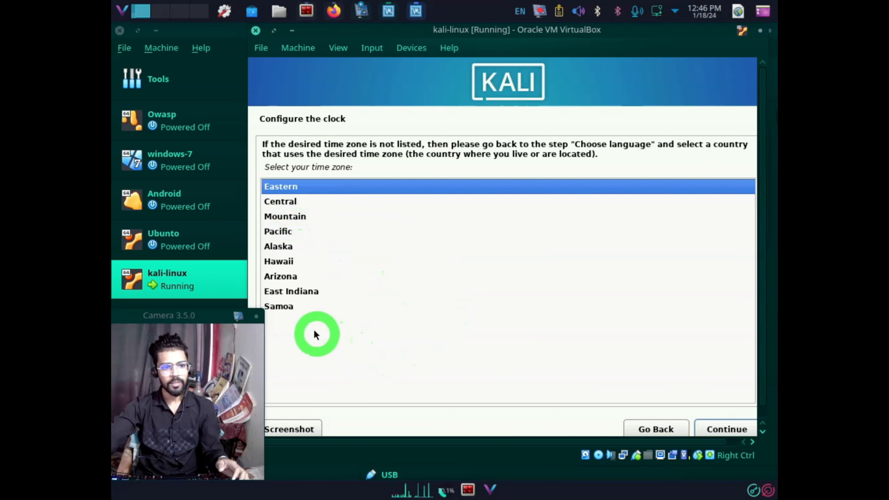
# Step: Select Central as the time zone and continue to disk partitioning
pyautogui.click(282, 201)
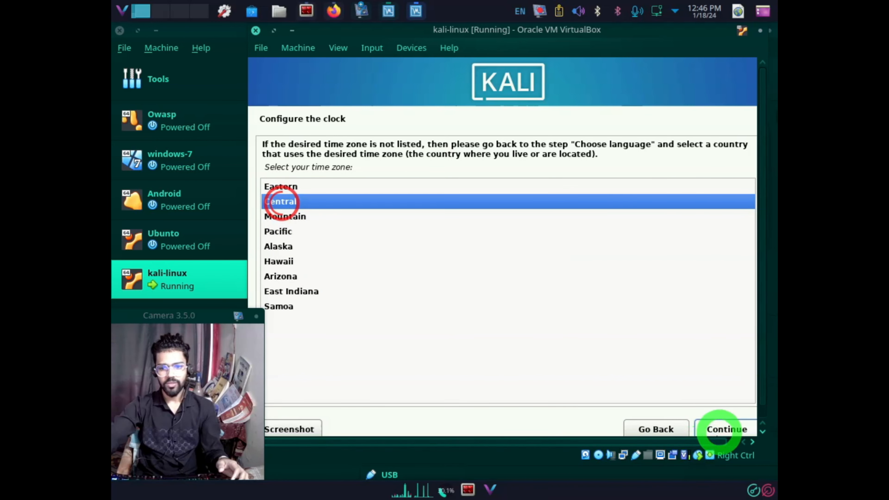
pyautogui.click(717, 431)
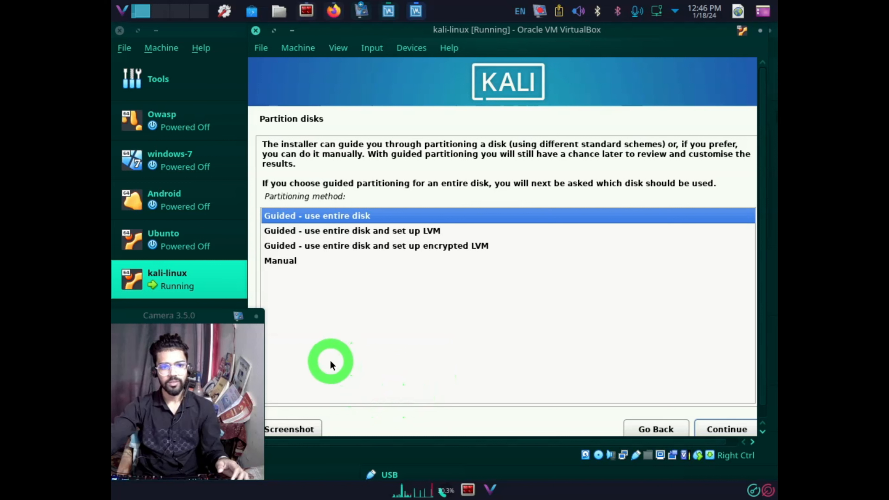
# Step: Choose Manual as the partitioning method, go back to the installer main menu and reopen Partition disks
pyautogui.click(285, 262)
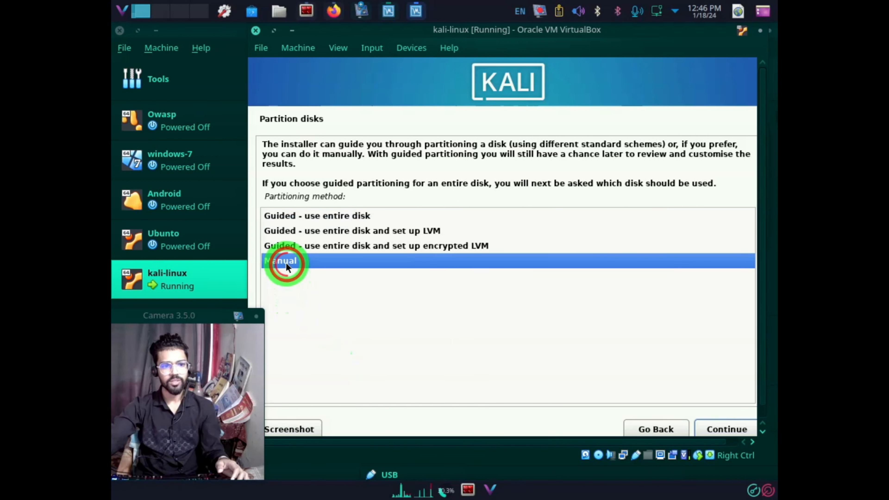
pyautogui.click(722, 430)
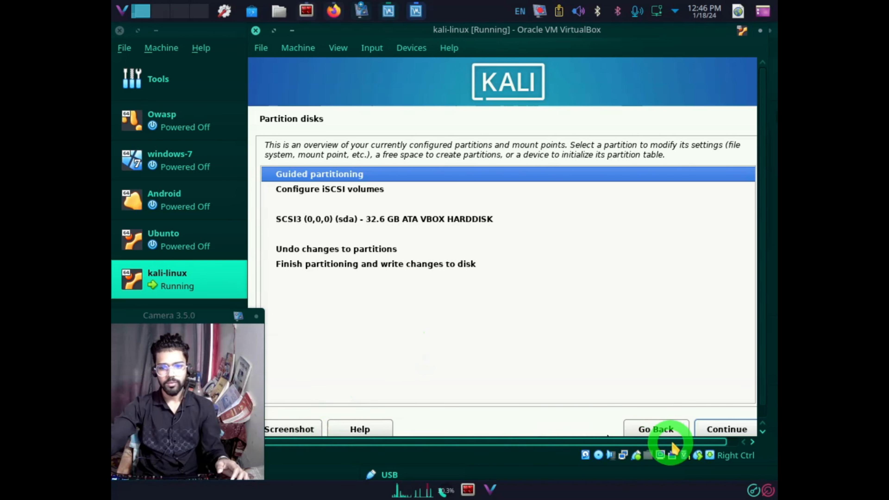
pyautogui.click(648, 430)
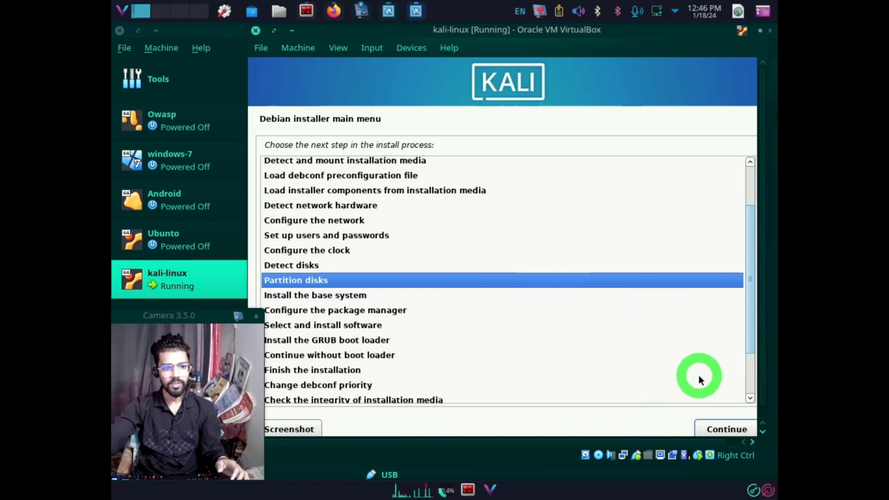
pyautogui.click(727, 429)
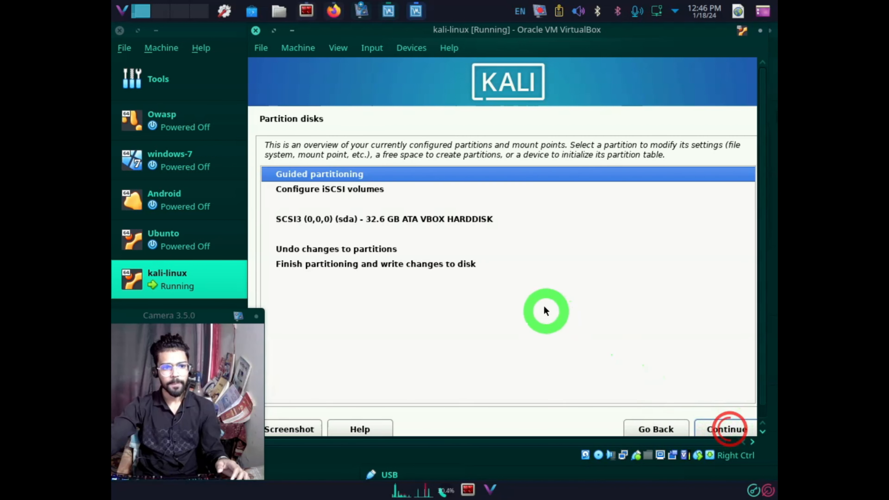
# Step: Try to finish partitioning and write the changes to disk from the partition overview
pyautogui.click(319, 263)
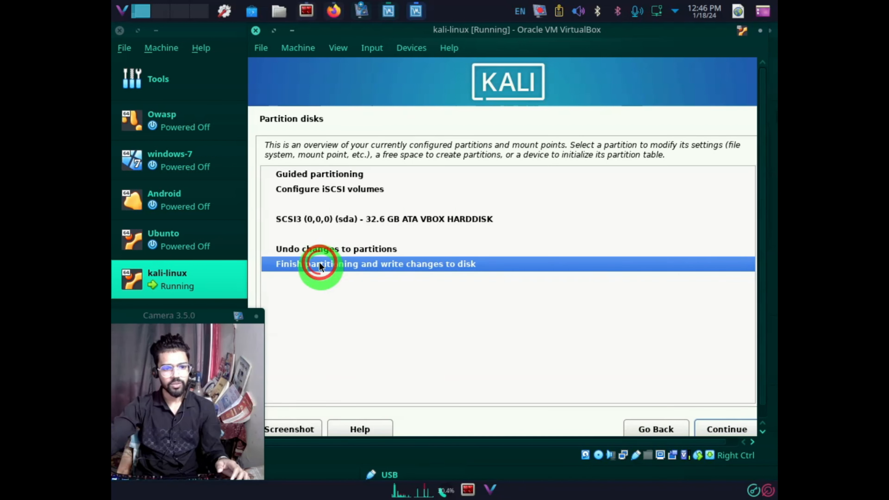
pyautogui.click(734, 428)
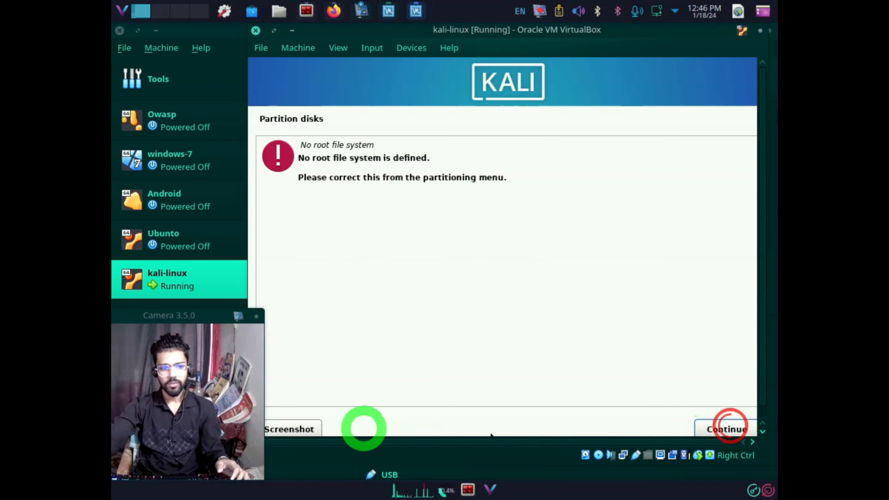
pyautogui.click(720, 433)
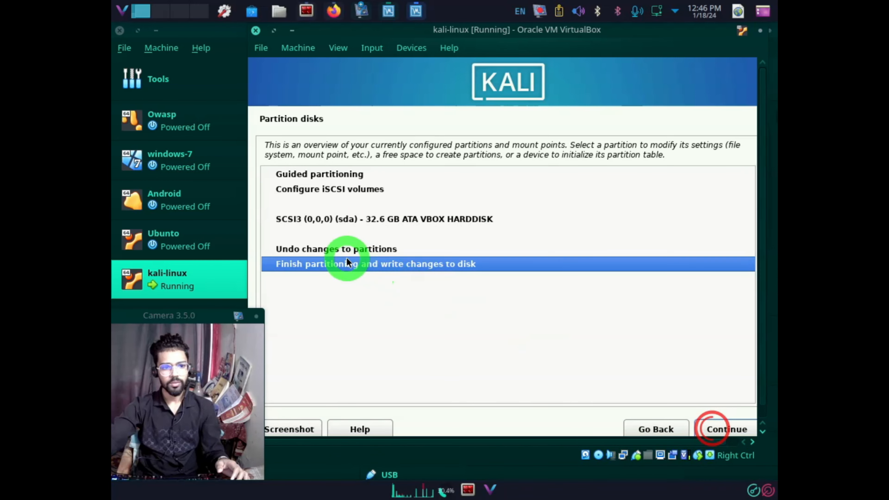
pyautogui.doubleClick(327, 178)
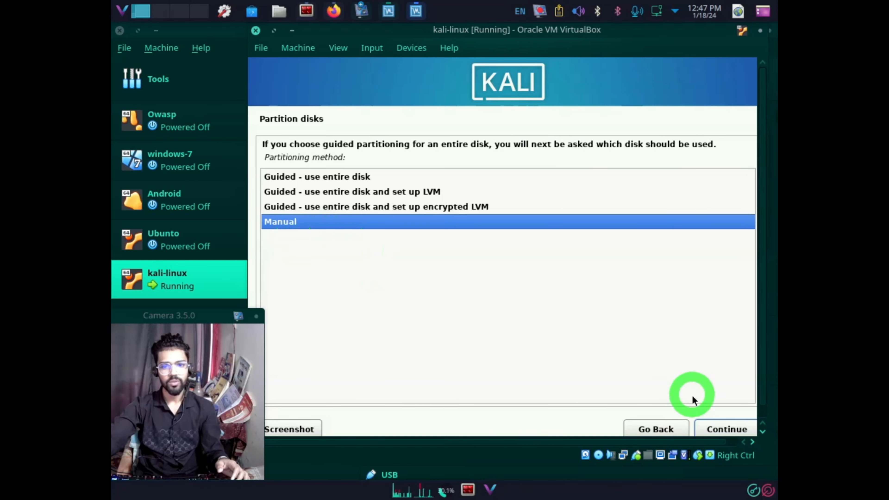
pyautogui.click(718, 430)
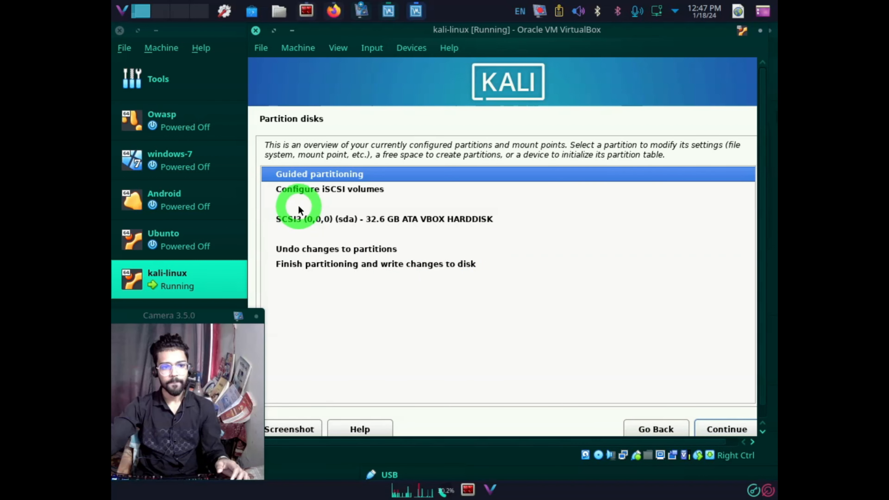
pyautogui.click(332, 192)
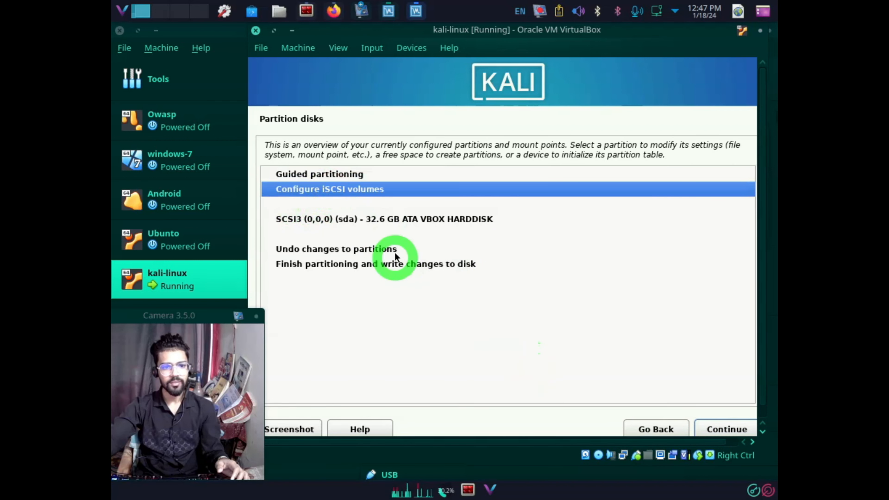
# Step: Create a new empty partition table on the 32.6 GB SCSI3 (sda) VBOX hard disk
pyautogui.click(407, 221)
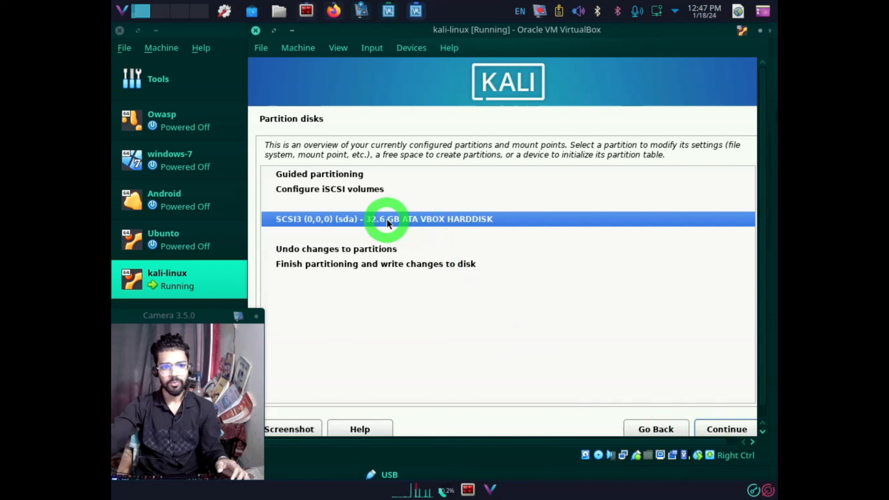
pyautogui.click(724, 430)
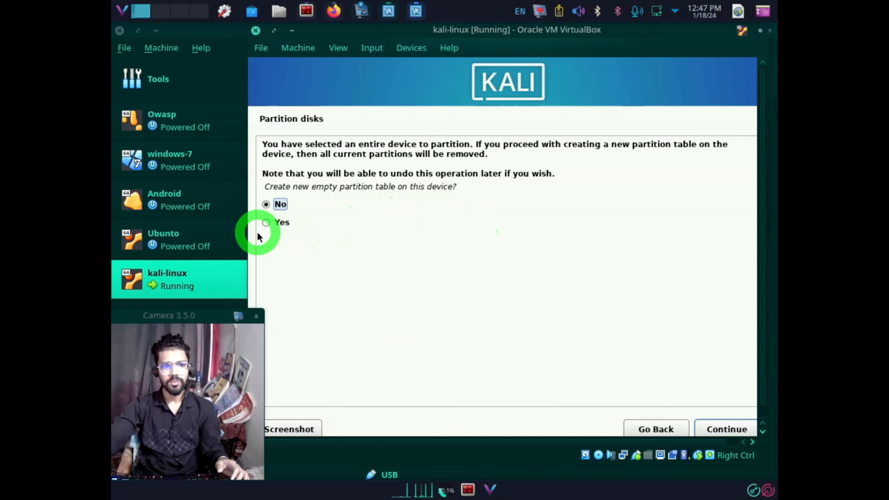
pyautogui.click(268, 221)
pyautogui.click(731, 432)
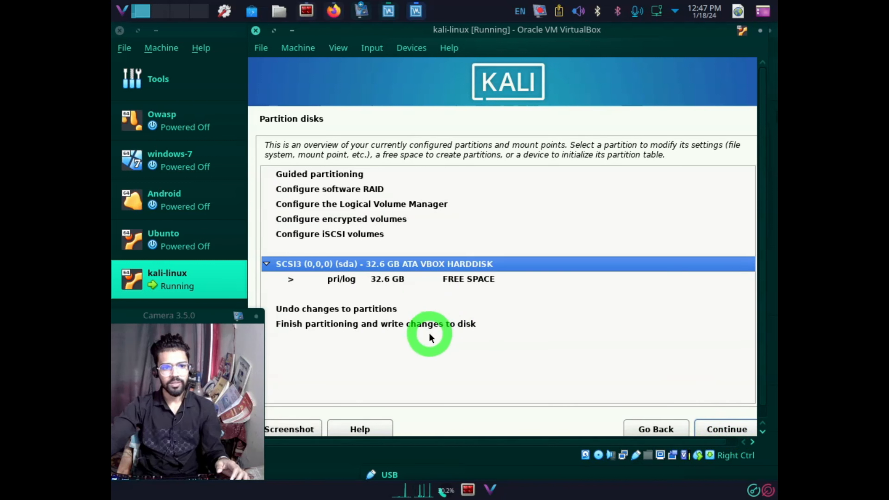
# Step: Automatically partition the disk's free space using the scheme with all files in one partition
pyautogui.click(427, 278)
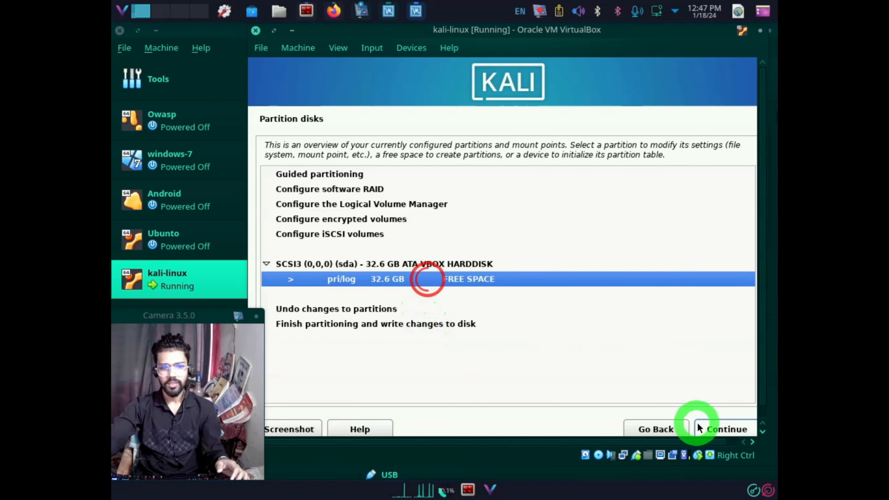
pyautogui.click(724, 429)
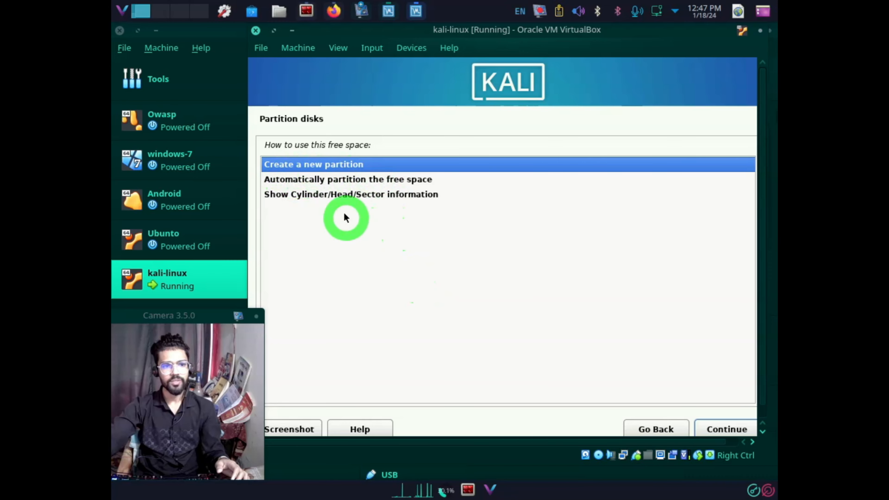
pyautogui.click(343, 181)
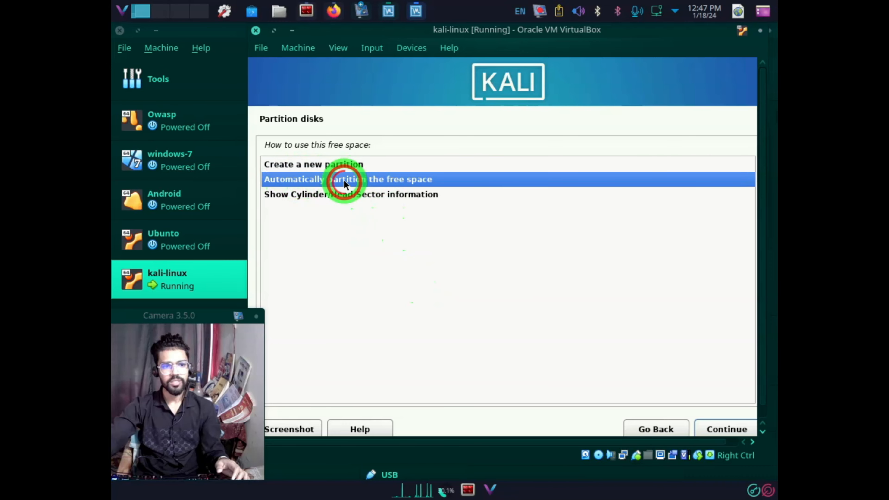
pyautogui.click(723, 429)
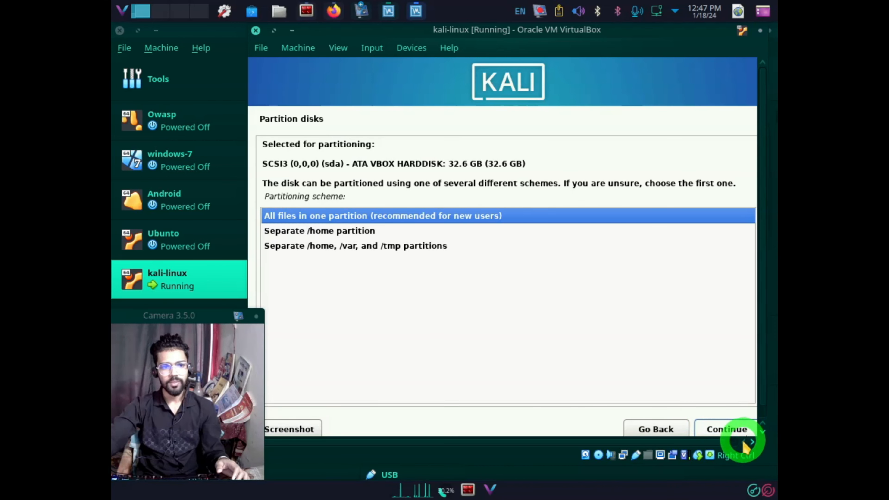
pyautogui.click(729, 428)
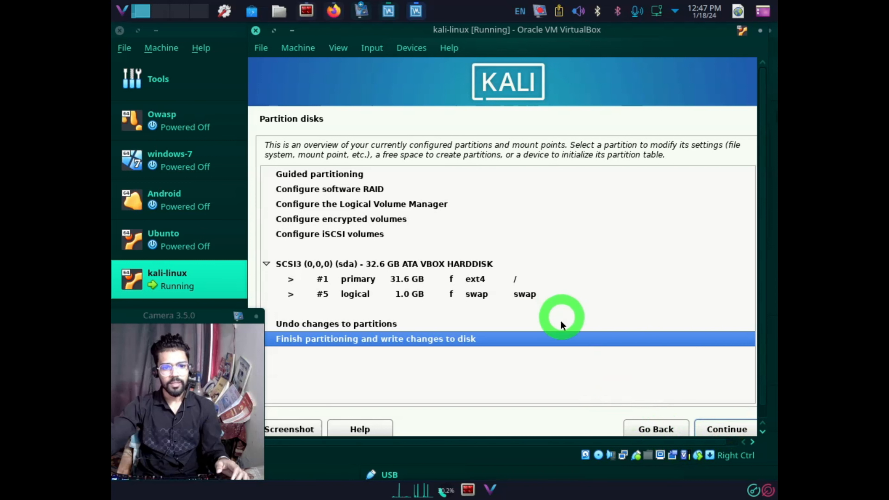
# Step: Finish partitioning and agree to write the partition changes to the disk
pyautogui.click(677, 379)
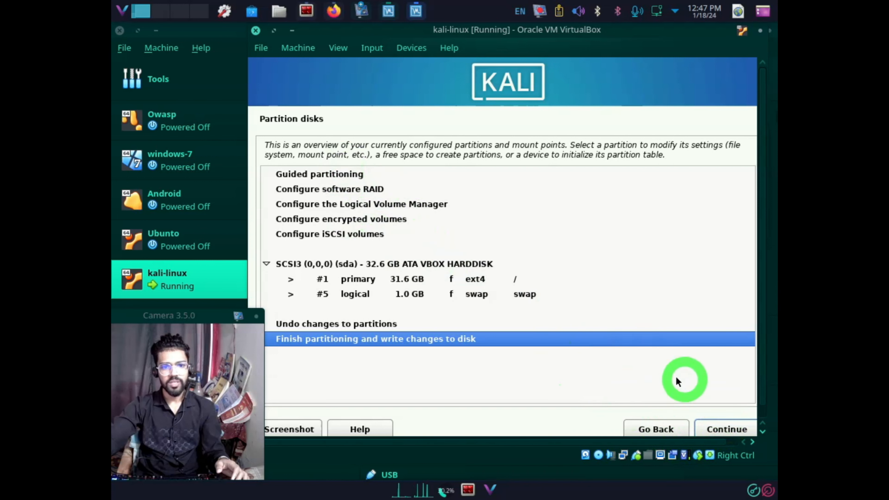
pyautogui.click(725, 424)
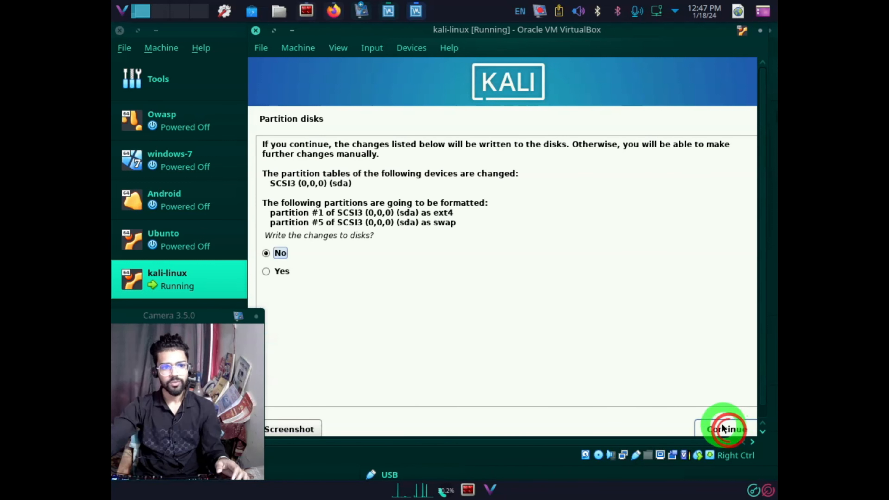
pyautogui.click(334, 279)
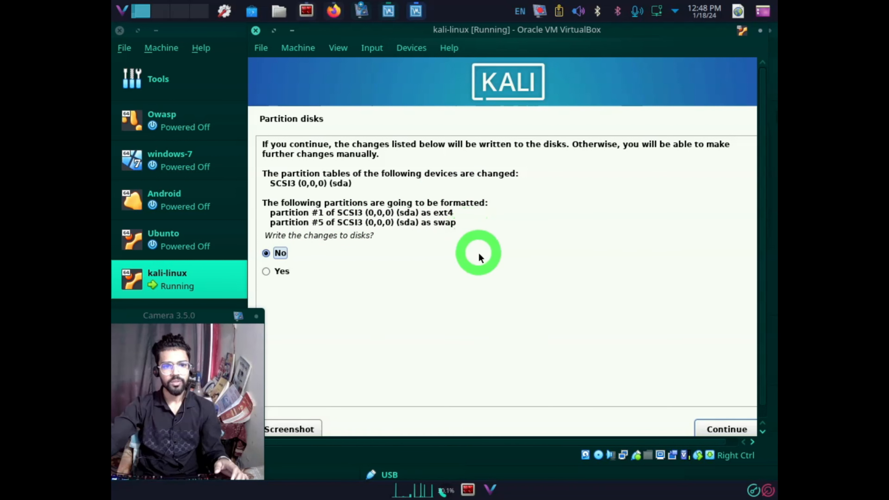
pyautogui.click(266, 271)
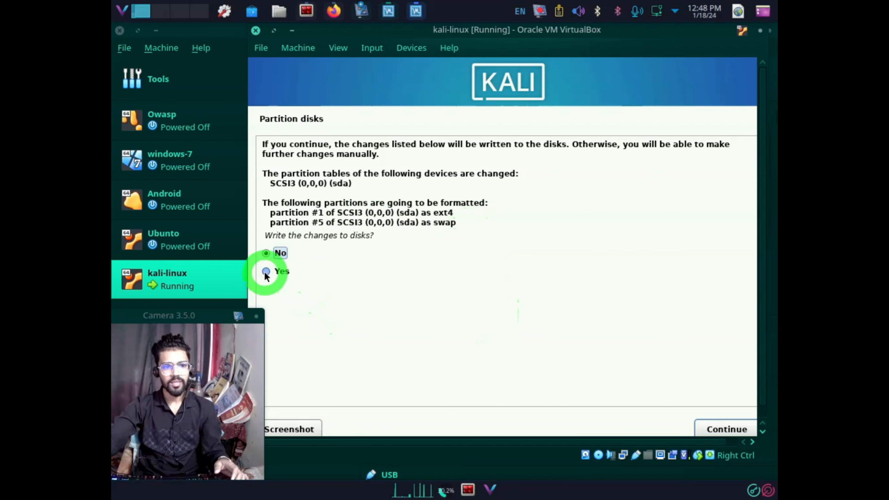
pyautogui.click(716, 424)
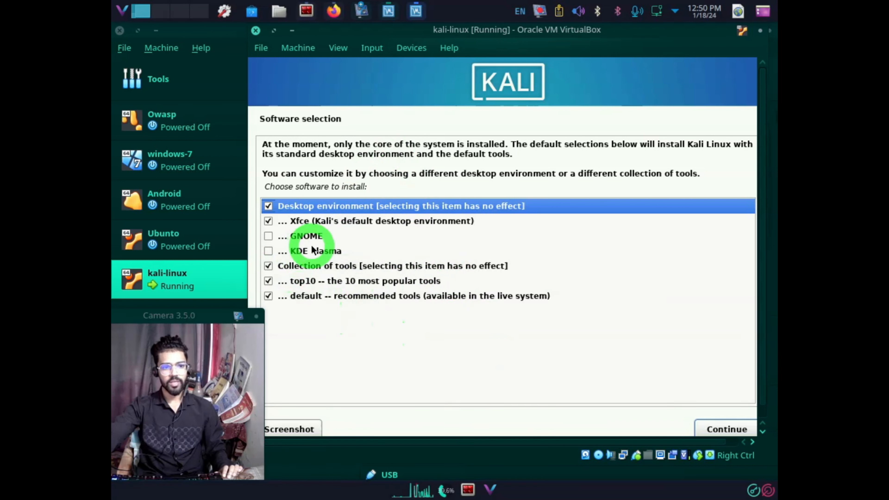
# Step: Install the software selection with GNOME added and accept gdm3 as the default display manager
pyautogui.click(267, 236)
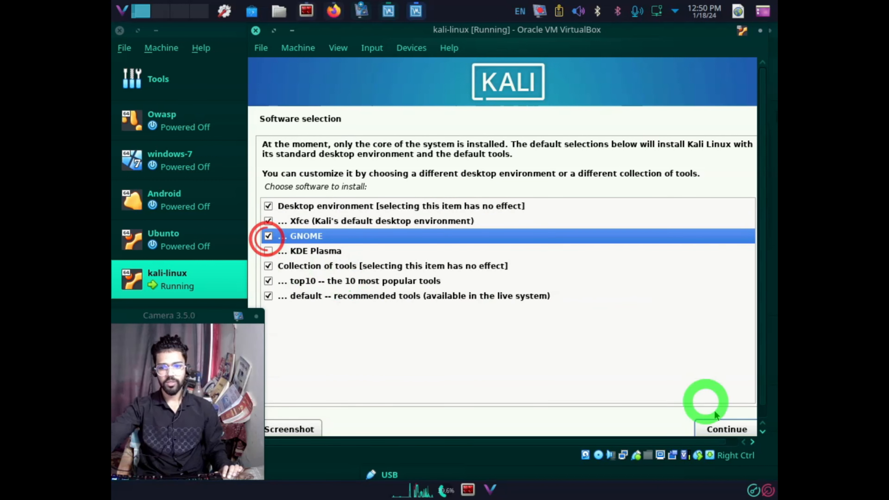
pyautogui.click(720, 429)
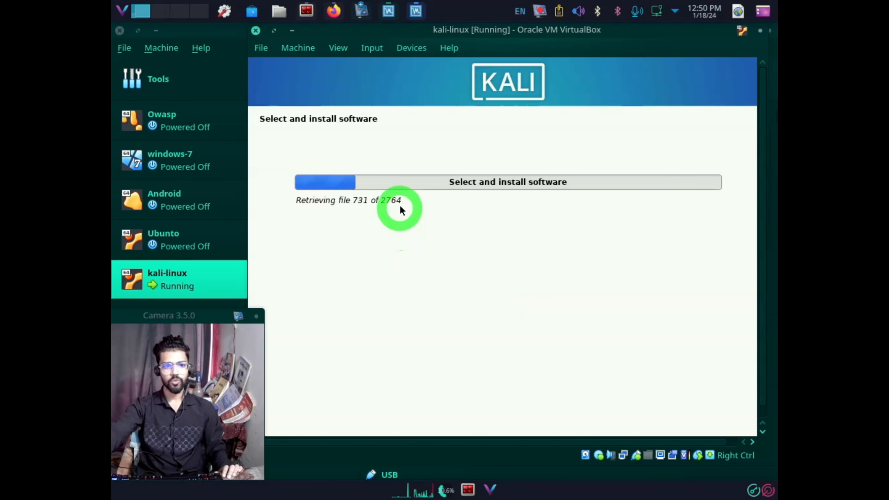
pyautogui.click(407, 203)
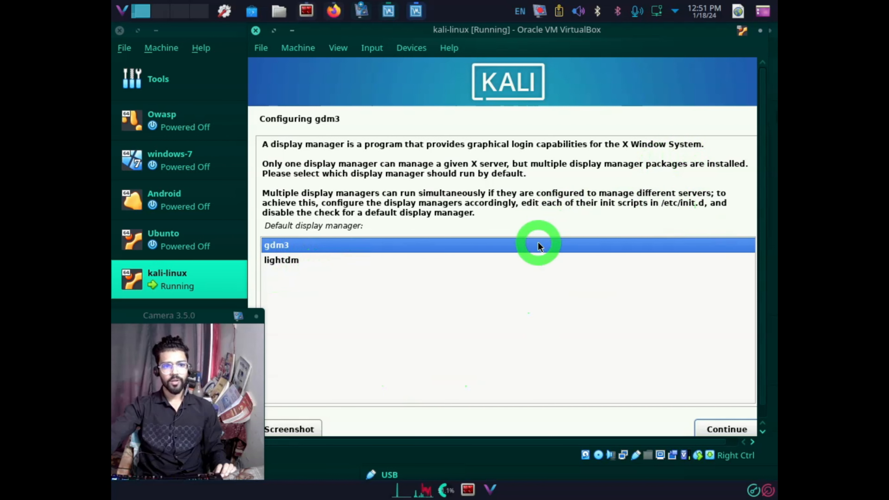
pyautogui.moveTo(345, 121); pyautogui.dragTo(312, 122)
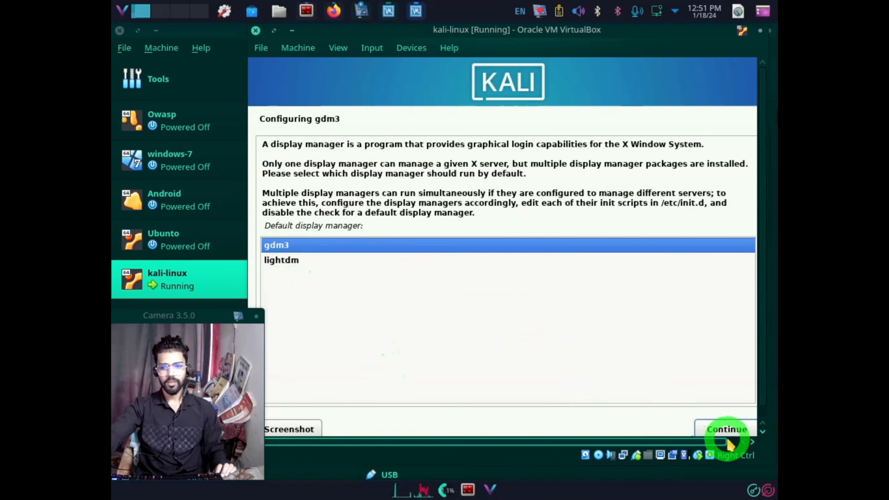
pyautogui.click(728, 431)
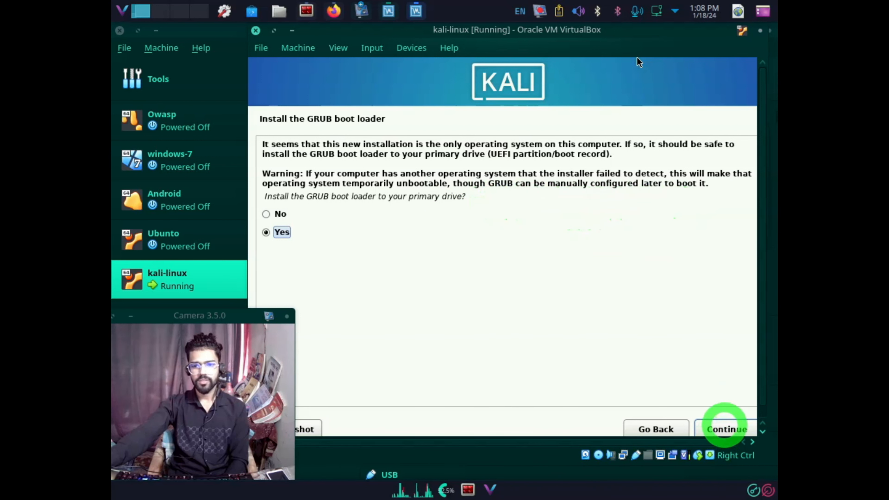
# Step: Install the GRUB boot loader to the primary drive, choosing /dev/sda as the device
pyautogui.click(723, 426)
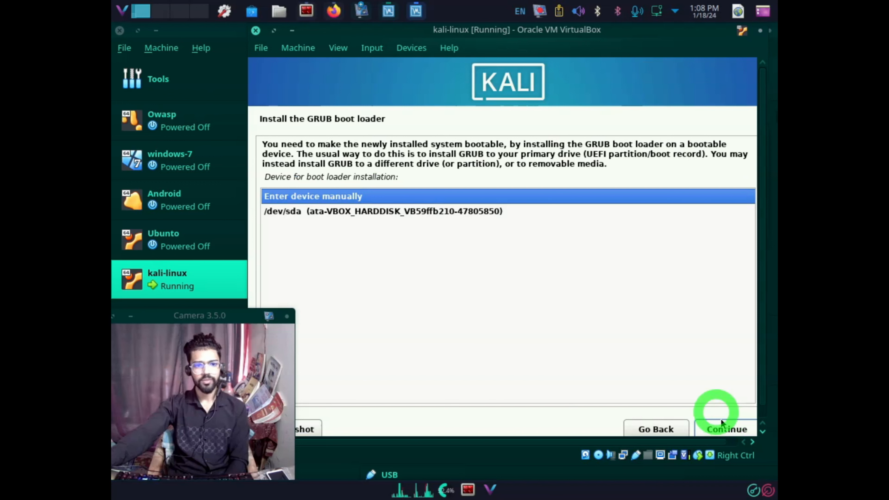
pyautogui.click(445, 213)
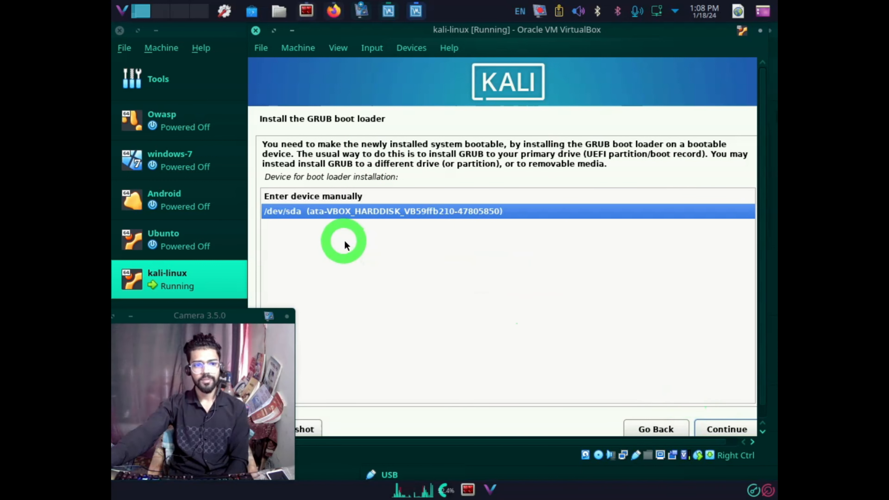
pyautogui.click(721, 430)
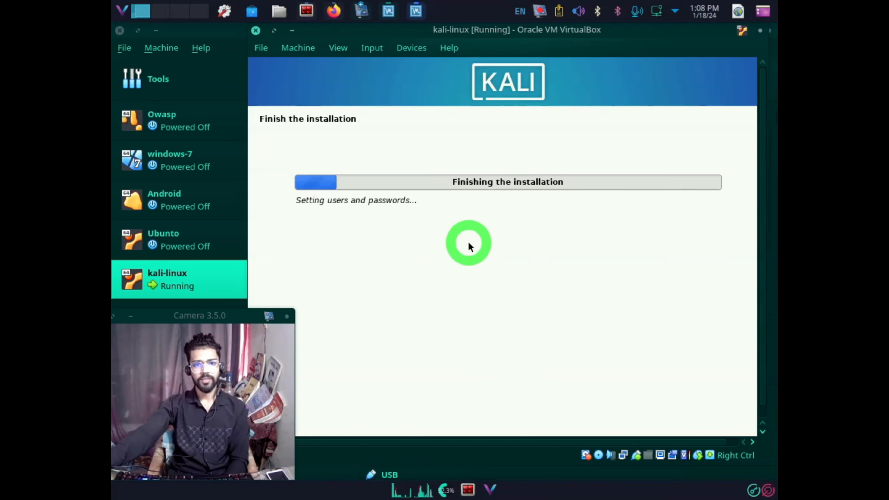
pyautogui.click(361, 123)
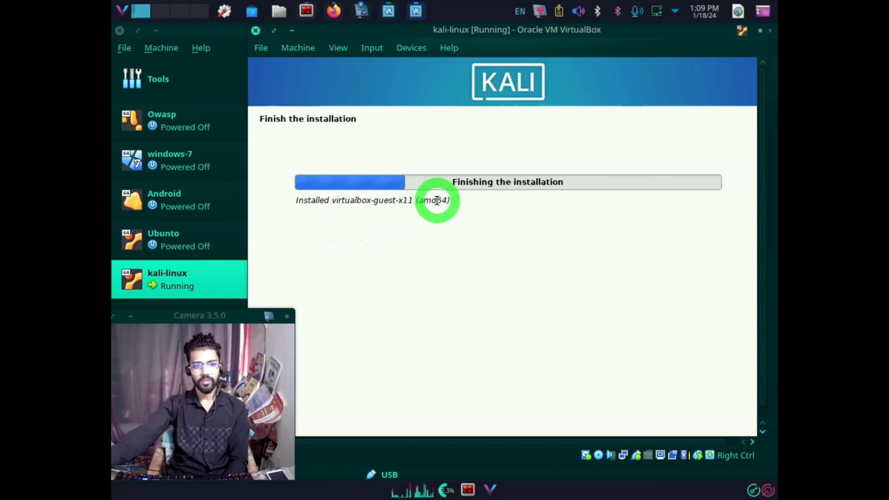
pyautogui.moveTo(454, 201); pyautogui.dragTo(295, 200)
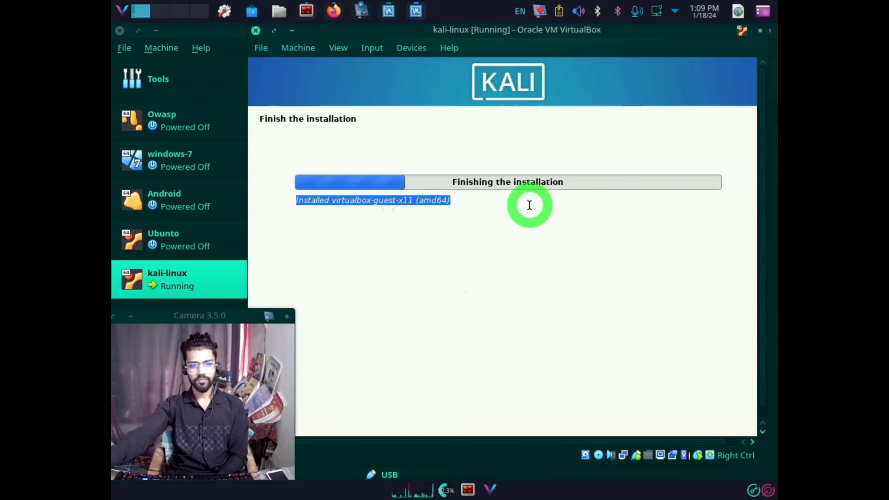
pyautogui.click(590, 189)
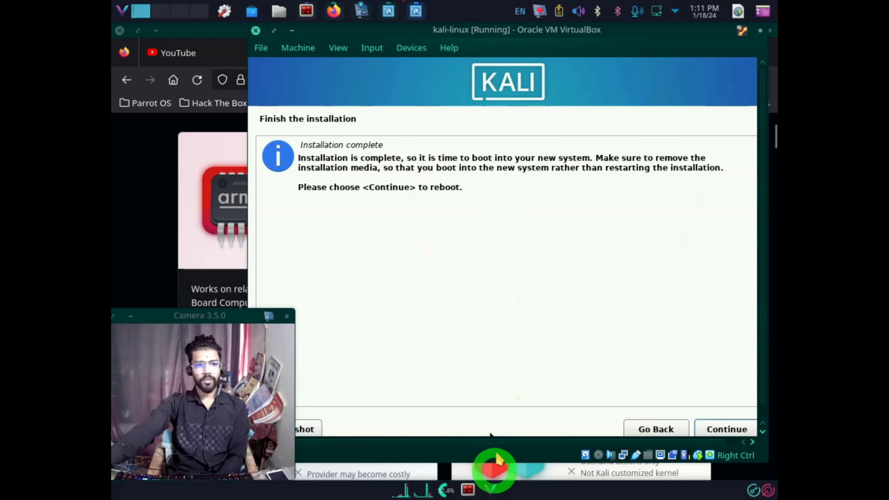
# Step: Minimize the browser window behind the installer, then complete the installation by rebooting into the Kali GNU/Linux boot entry
pyautogui.click(155, 31)
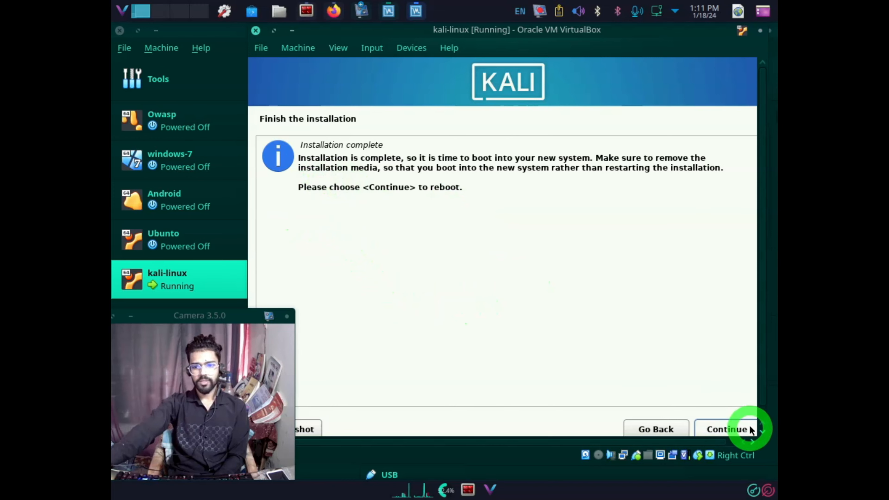
pyautogui.click(736, 431)
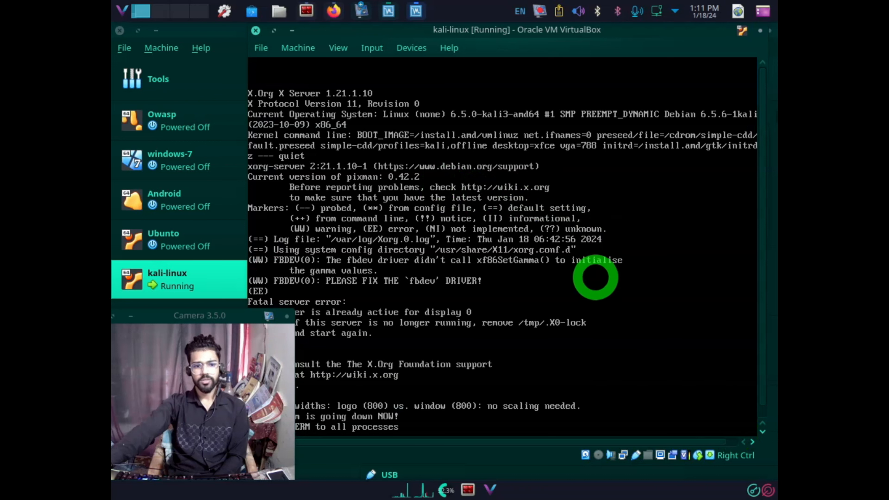
pyautogui.moveTo(234, 315); pyautogui.dragTo(185, 314)
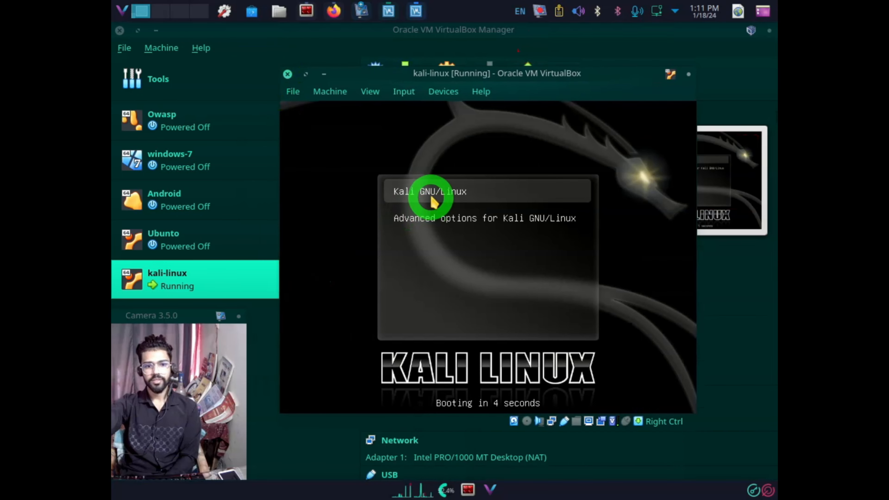
pyautogui.click(430, 195)
pyautogui.press('Return')
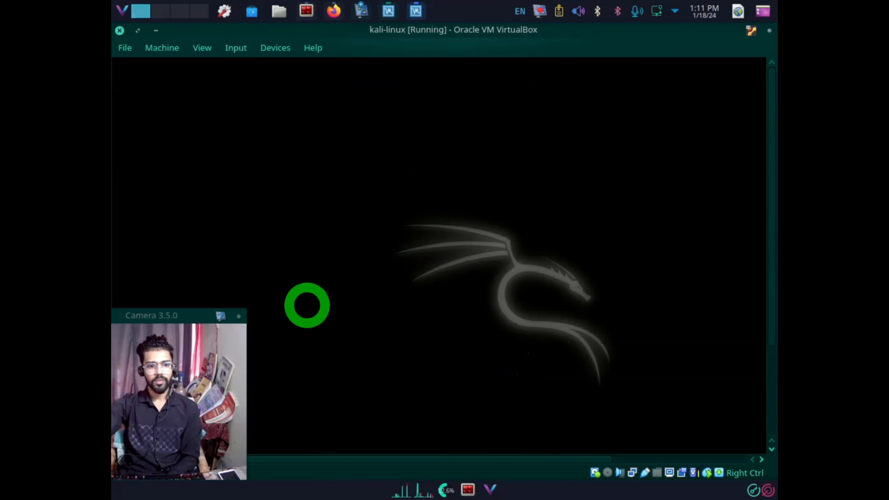
pyautogui.moveTo(179, 317)
pyautogui.mouseDown()
pyautogui.moveTo(190, 318)
pyautogui.moveTo(178, 327)
pyautogui.mouseUp()
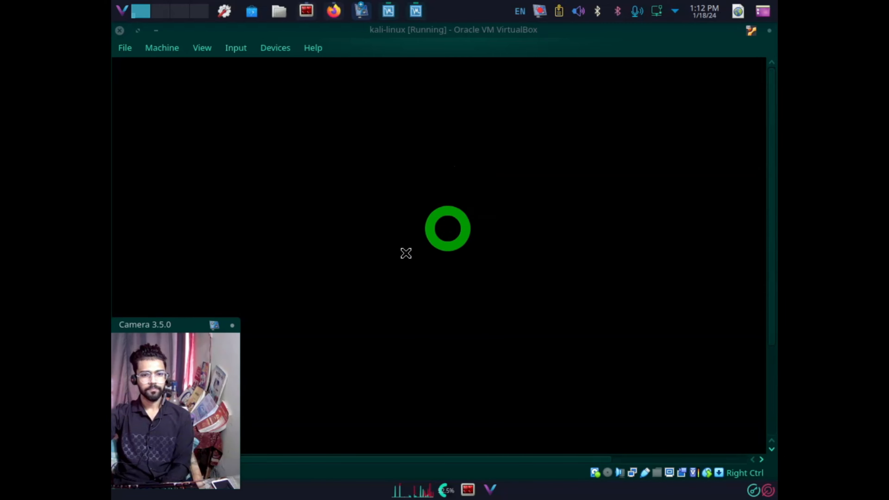
pyautogui.moveTo(199, 322); pyautogui.dragTo(204, 321)
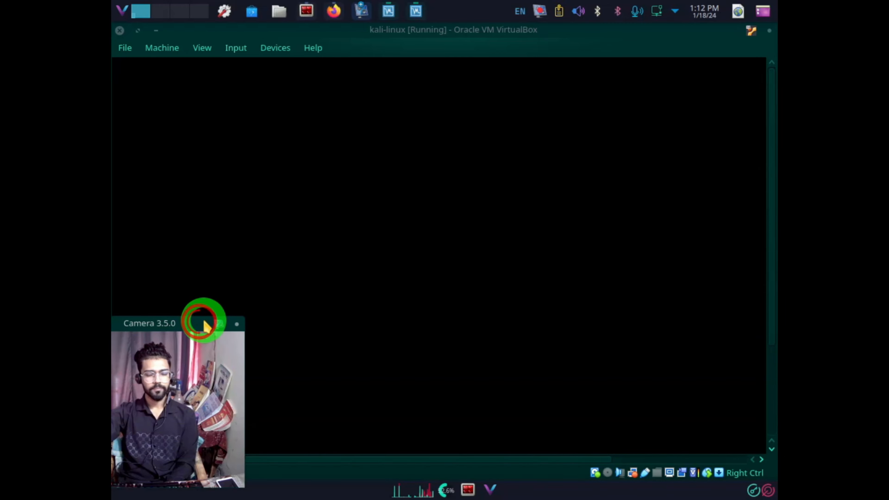
pyautogui.click(503, 455)
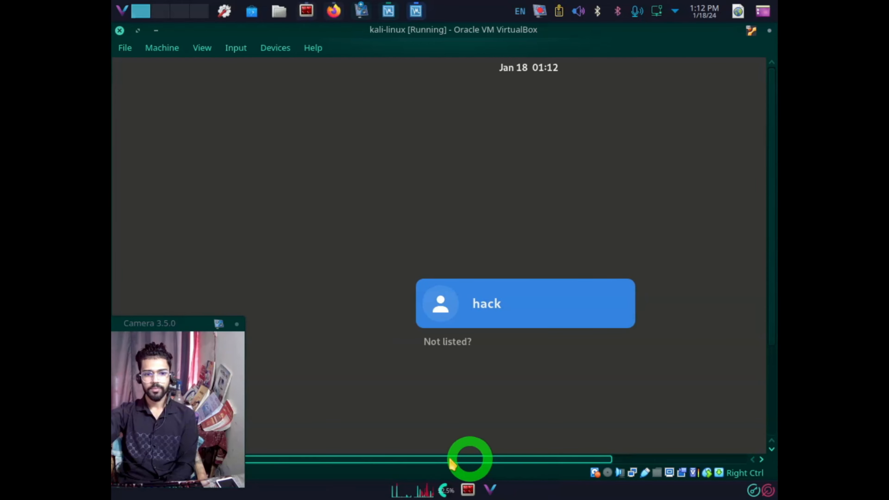
pyautogui.moveTo(451, 463); pyautogui.dragTo(547, 455)
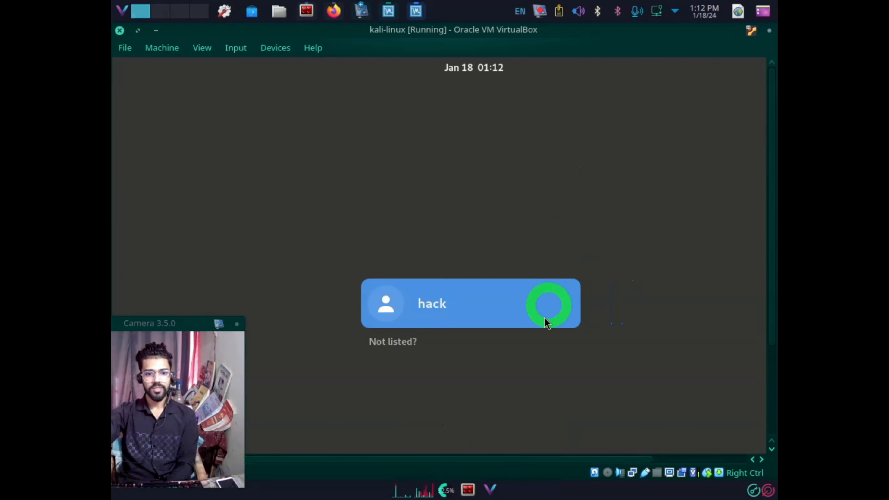
# Step: Log in to the hack account on the Kali login screen by entering the account password
pyautogui.click(472, 306)
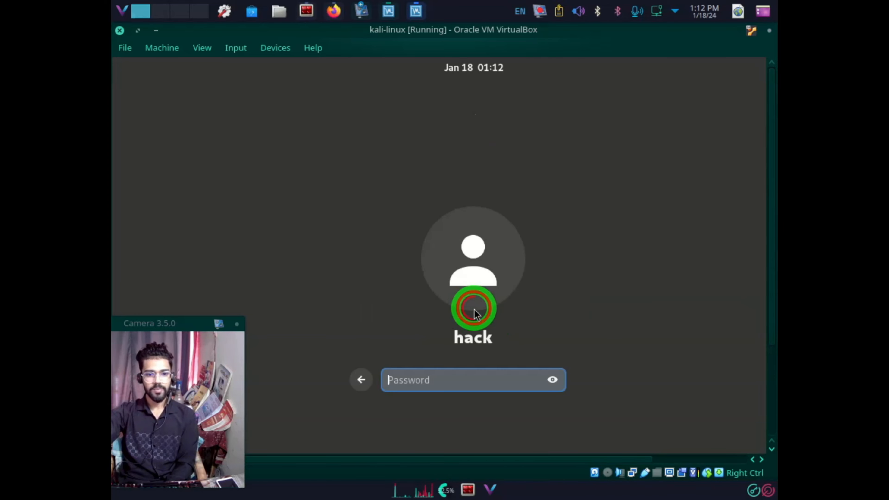
pyautogui.write('••••')
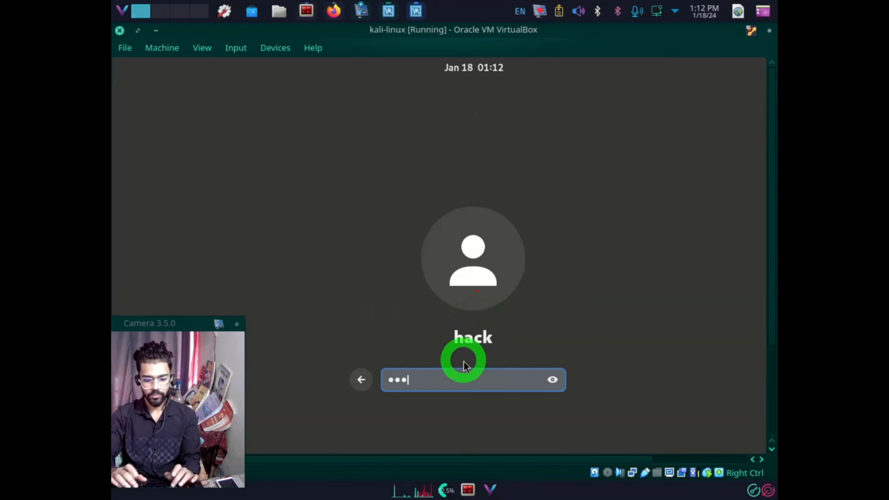
pyautogui.click(362, 374)
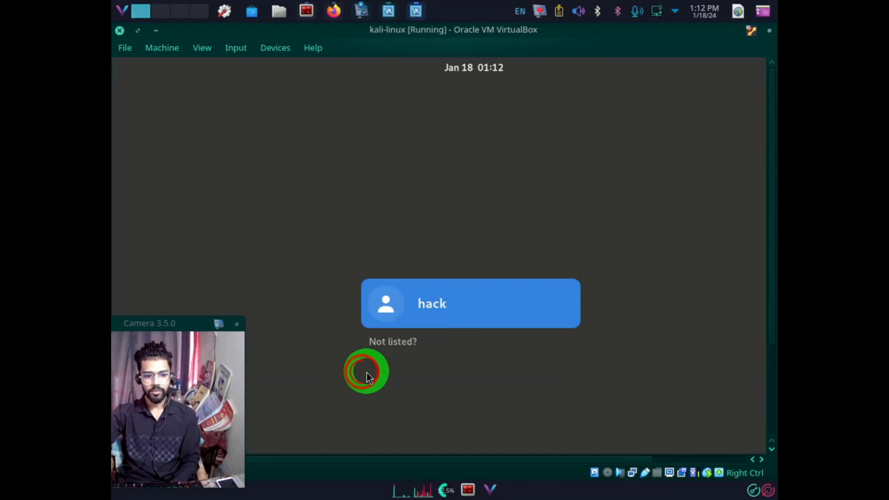
pyautogui.click(453, 315)
pyautogui.click(464, 377)
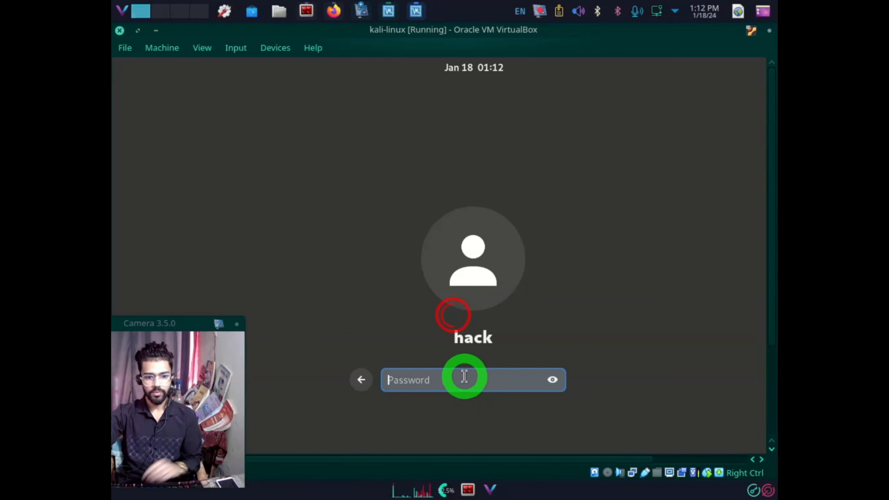
pyautogui.write('••••')
pyautogui.press('Return')
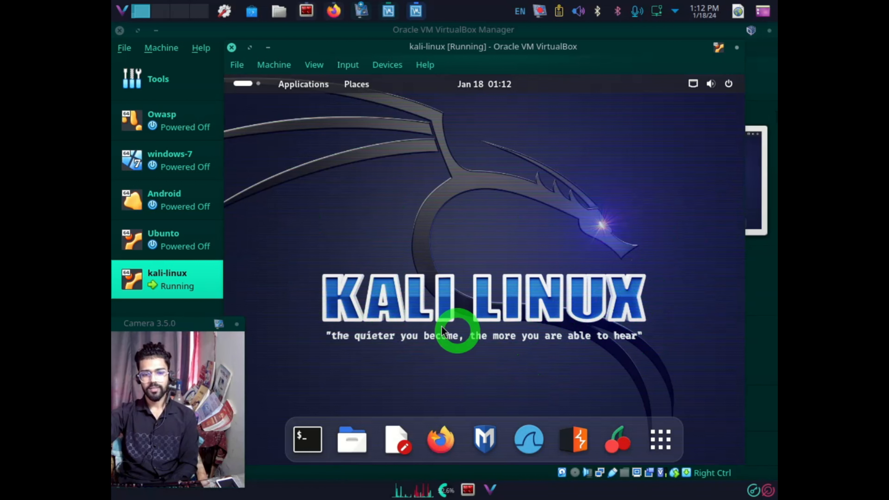
pyautogui.moveTo(260, 117); pyautogui.dragTo(743, 380)
pyautogui.rightClick(535, 152)
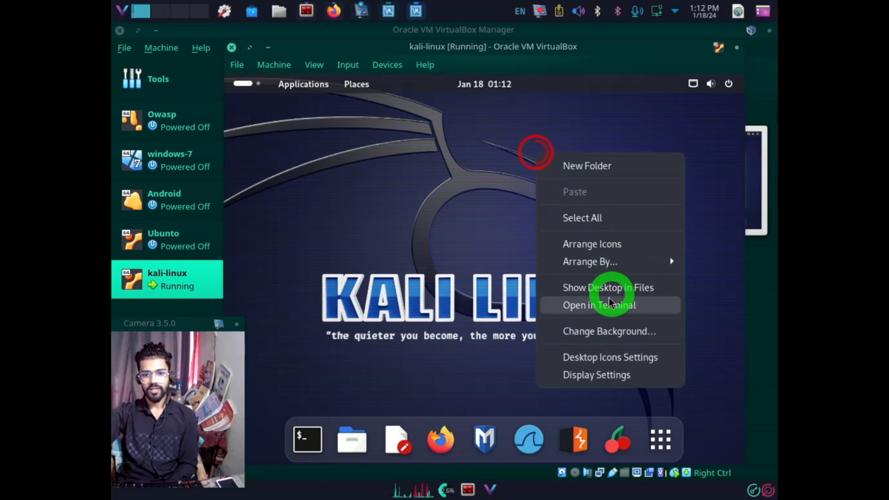
pyautogui.click(443, 169)
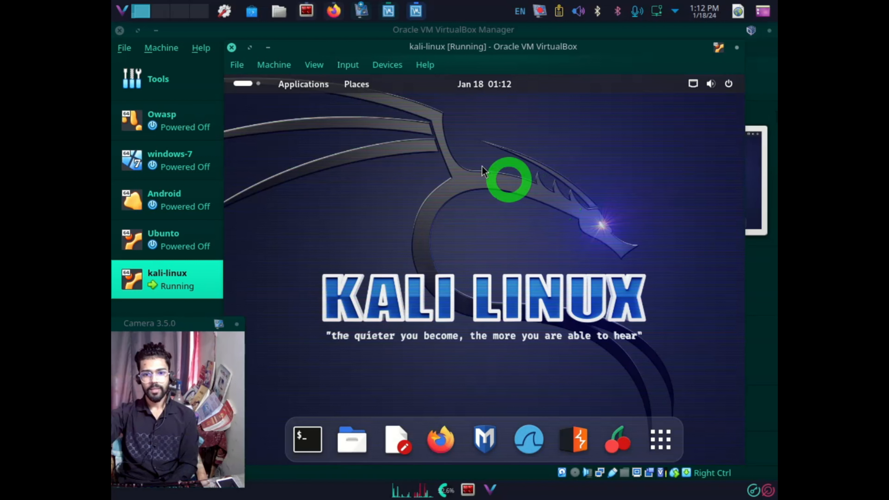
# Step: Page through the full application grid to examine the preinstalled Kali tools, and return to the desktop
pyautogui.click(674, 443)
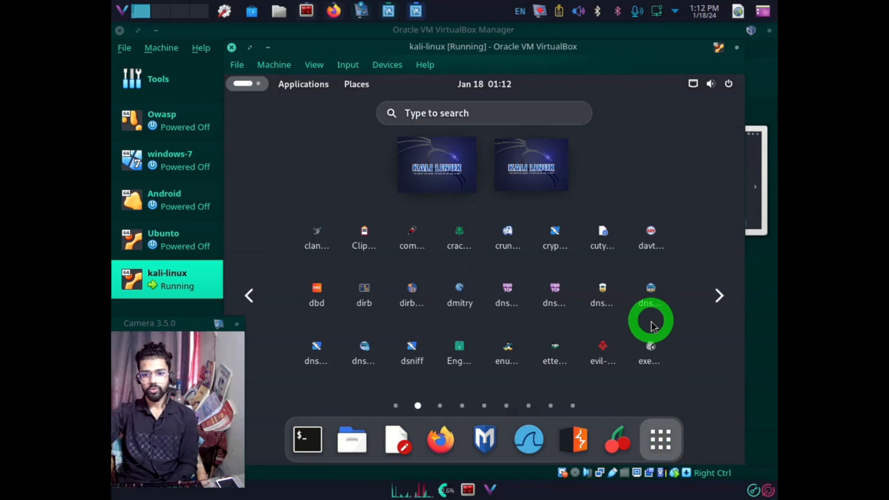
pyautogui.click(720, 297)
pyautogui.click(719, 298)
pyautogui.click(719, 297)
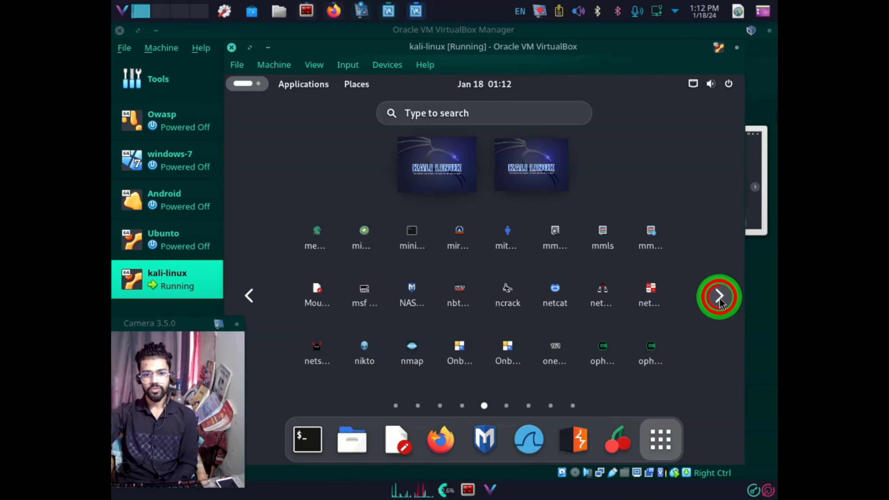
pyautogui.click(720, 301)
pyautogui.click(721, 302)
pyautogui.click(722, 302)
pyautogui.click(722, 303)
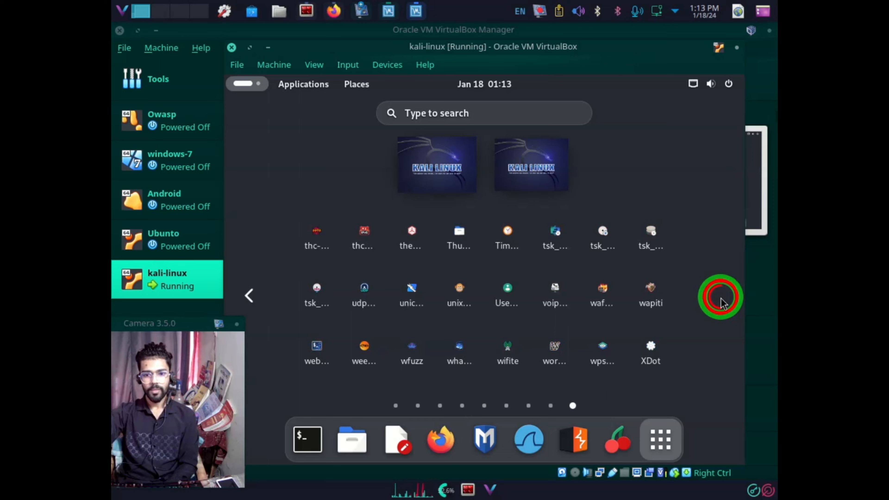
pyautogui.click(674, 442)
pyautogui.click(507, 447)
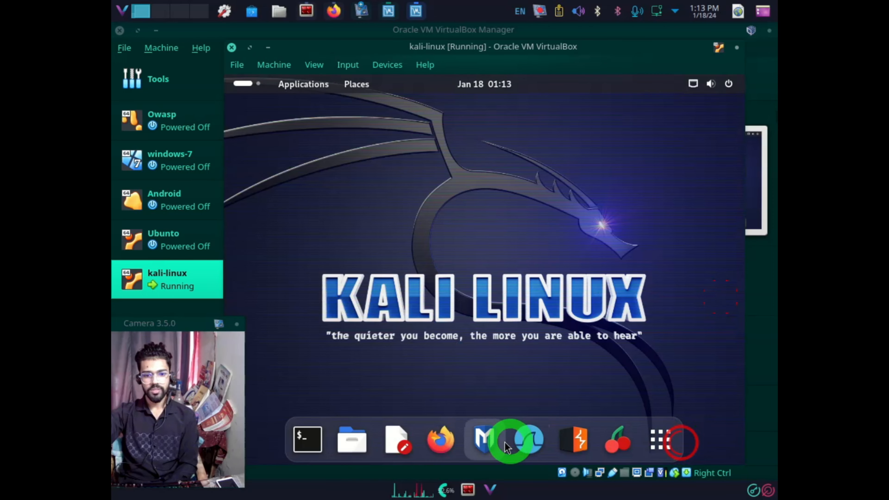
# Step: Run ifconfig in a new terminal to check the network interfaces, and close the terminal
pyautogui.click(317, 438)
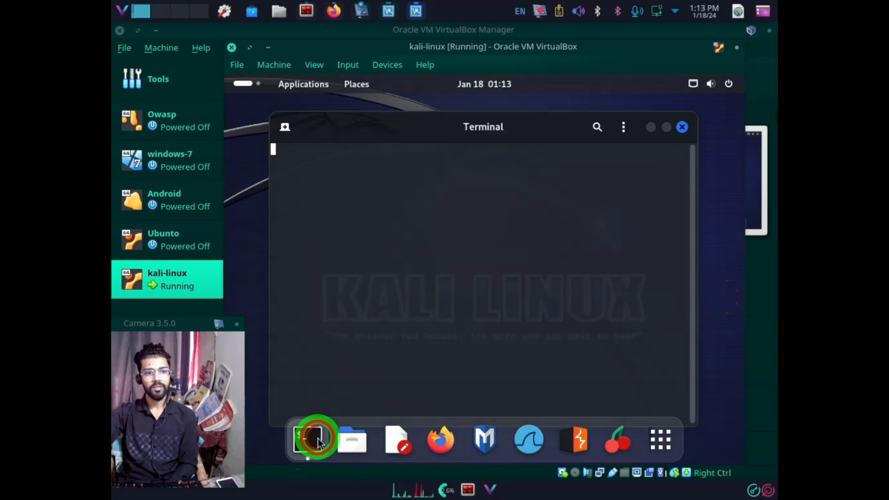
pyautogui.click(398, 213)
pyautogui.write('ifconfig')
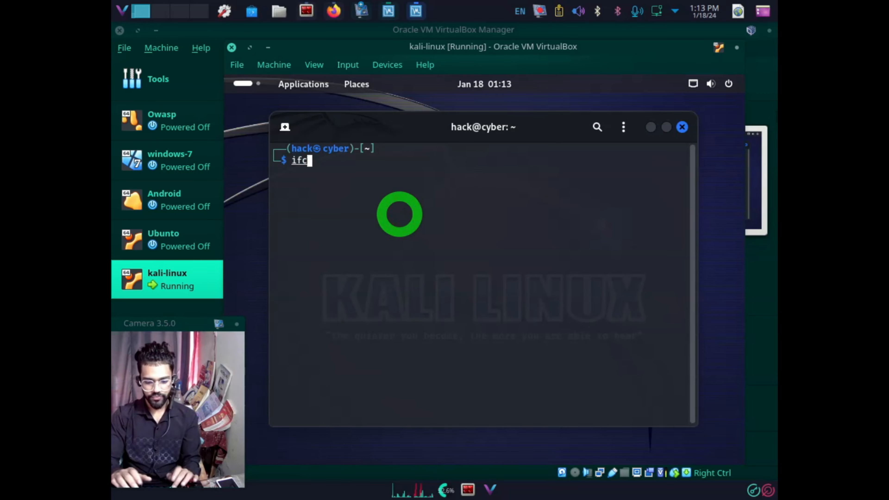
pyautogui.press('Return')
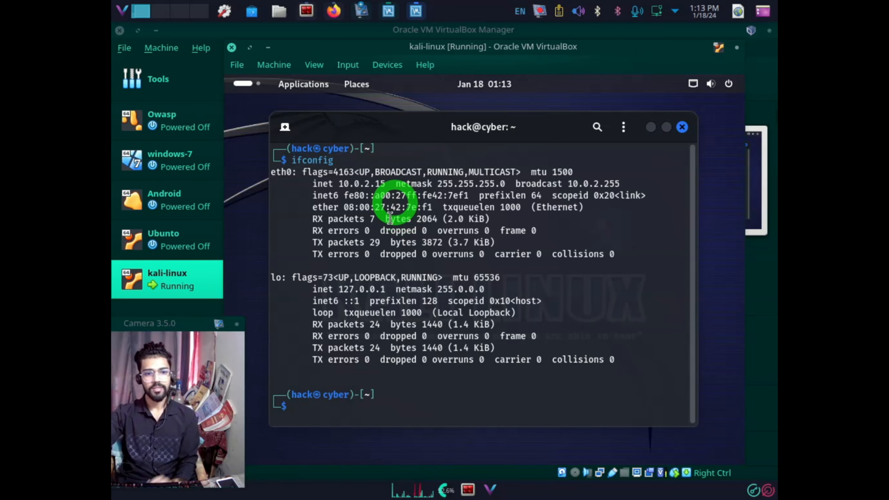
pyautogui.moveTo(355, 128); pyautogui.dragTo(403, 131)
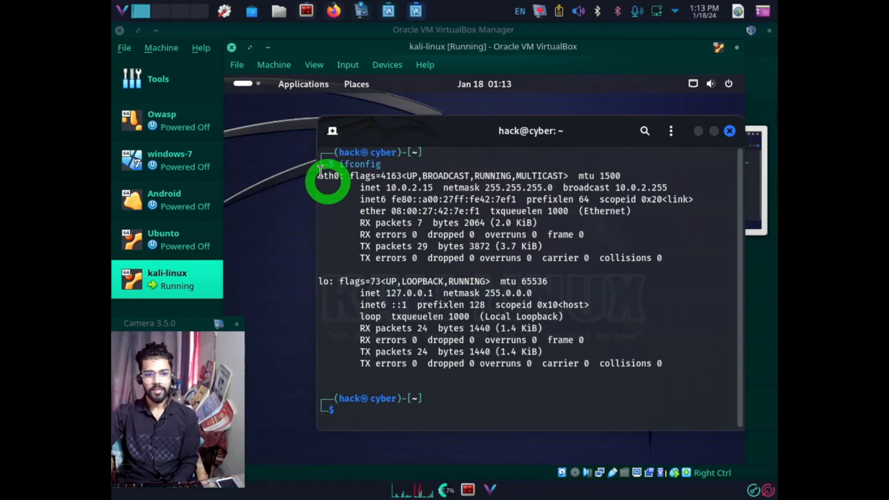
pyautogui.click(730, 130)
# Step: Look through the categorized list of Kali tools, from Information Gathering to Social Engineering Tools, and close it
pyautogui.click(323, 89)
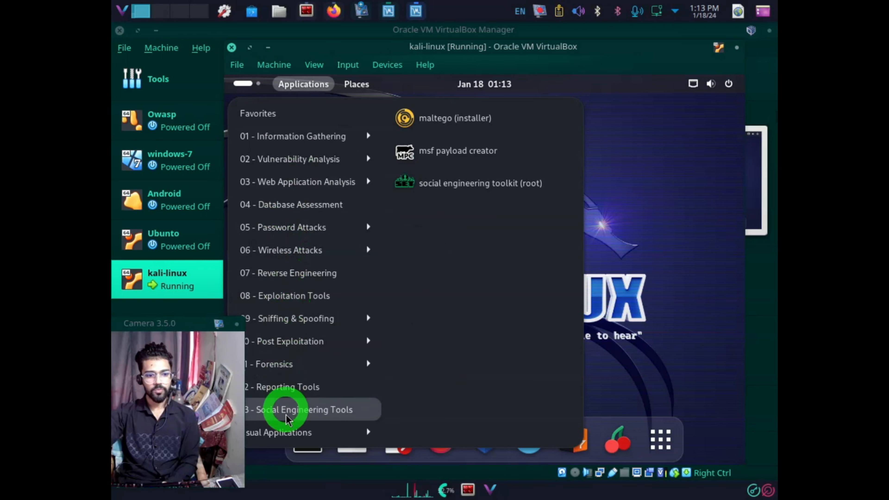
pyautogui.rightClick(672, 169)
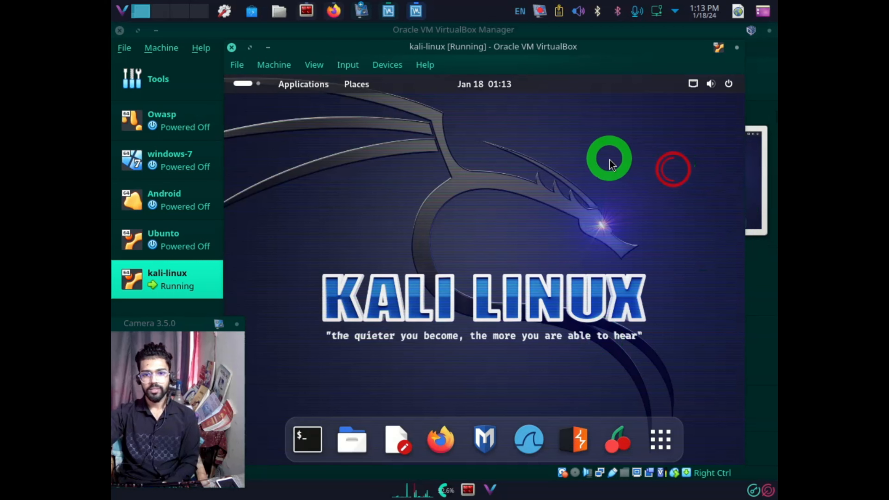
pyautogui.rightClick(609, 159)
pyautogui.click(667, 187)
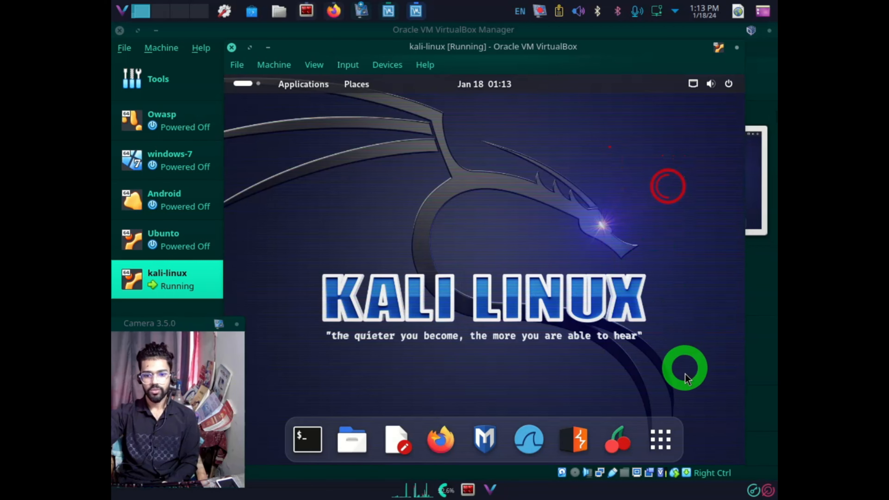
# Step: Browse several pages of the application grid again and close it
pyautogui.click(660, 438)
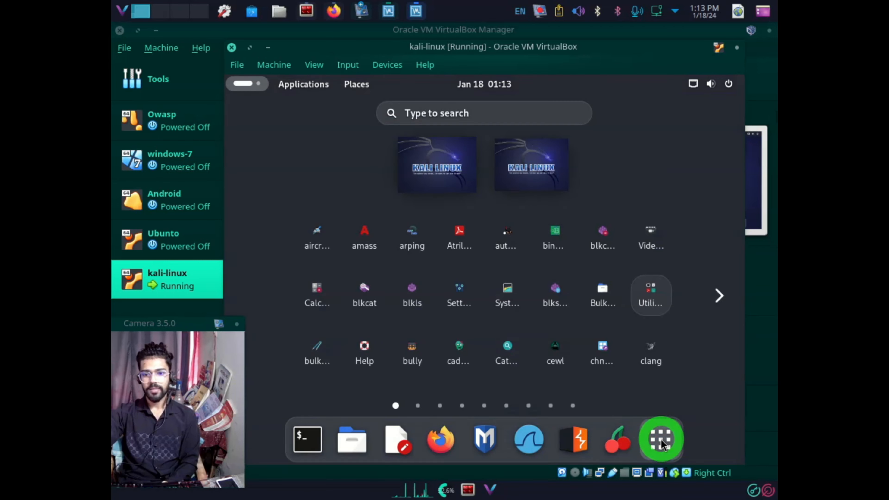
pyautogui.click(720, 296)
pyautogui.click(720, 295)
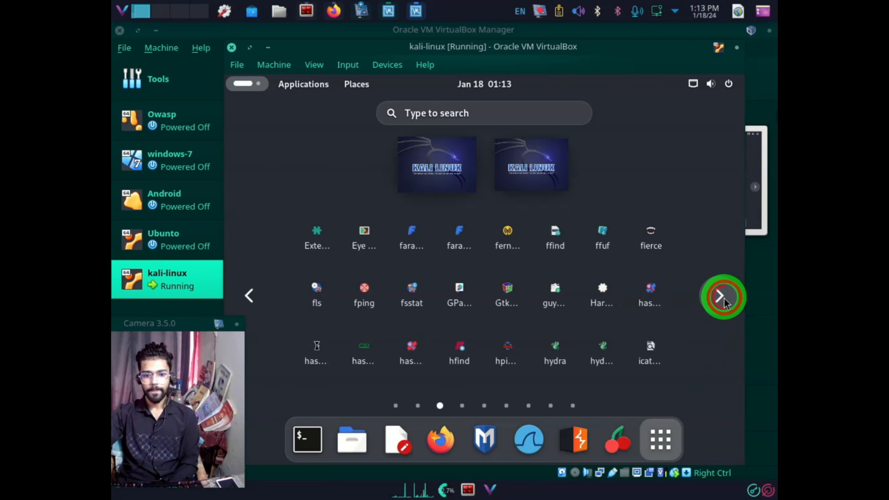
pyautogui.click(721, 295)
pyautogui.click(721, 295)
pyautogui.click(669, 432)
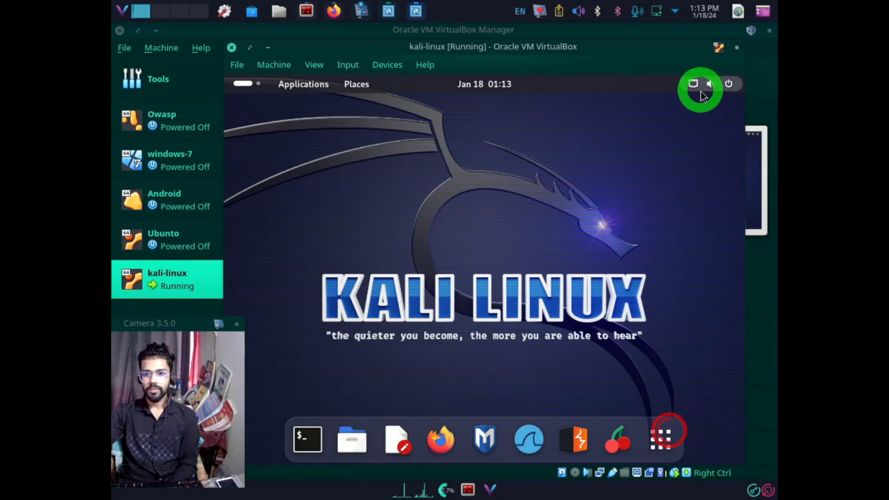
# Step: Check the wired network connection in the system's quick settings and close them
pyautogui.click(695, 87)
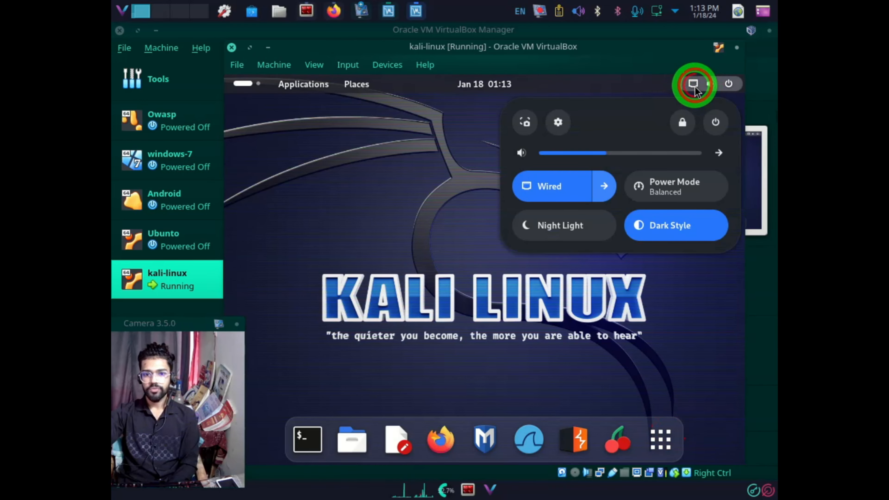
pyautogui.click(605, 188)
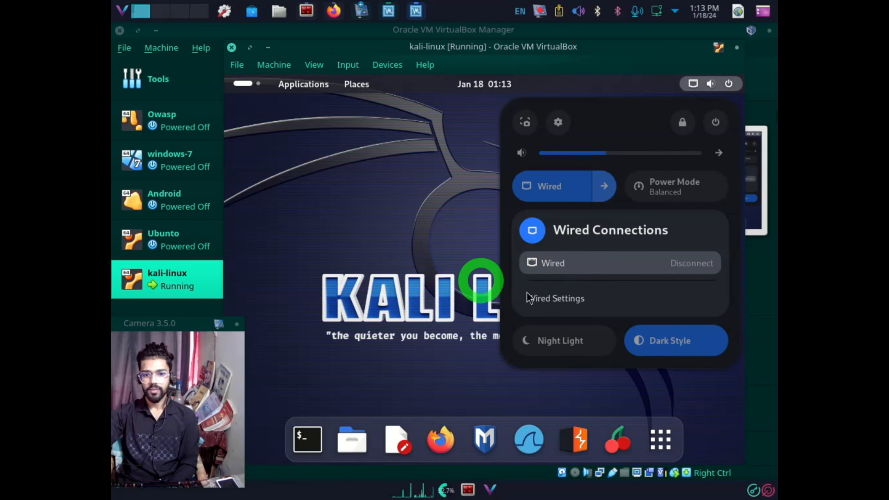
pyautogui.click(334, 190)
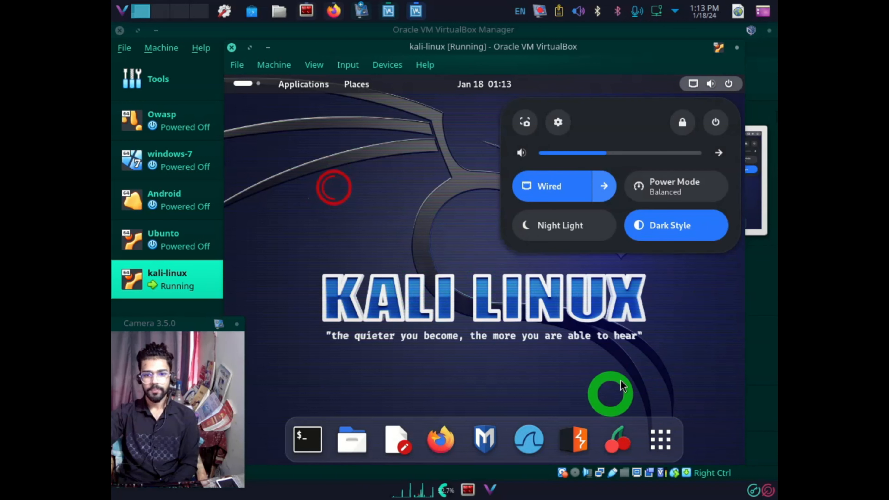
pyautogui.click(623, 328)
# Step: Try to install the package cmatix with sudo apt-get in a new terminal, entering the account password for sudo
pyautogui.click(310, 437)
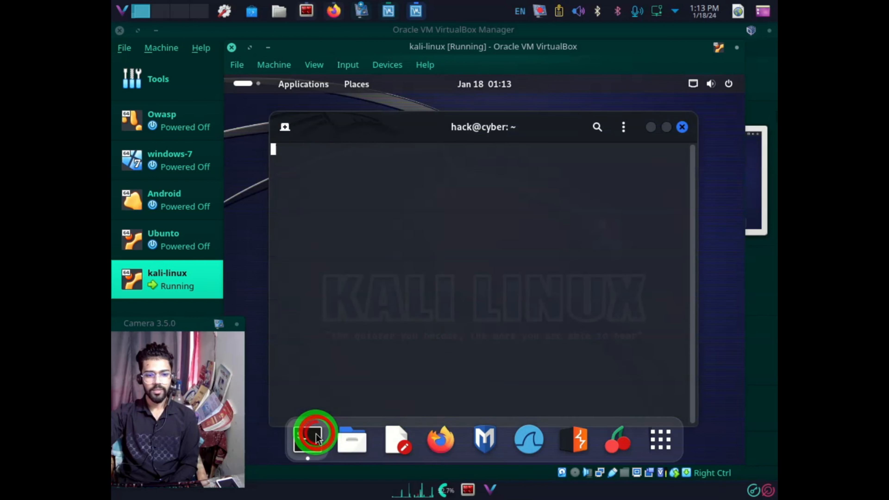
pyautogui.click(436, 288)
pyautogui.write('s')
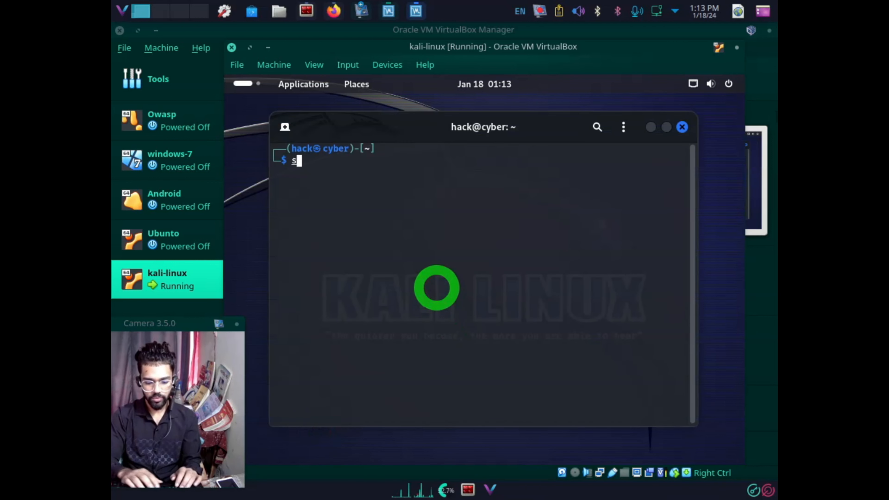
pyautogui.write('udo apt-')
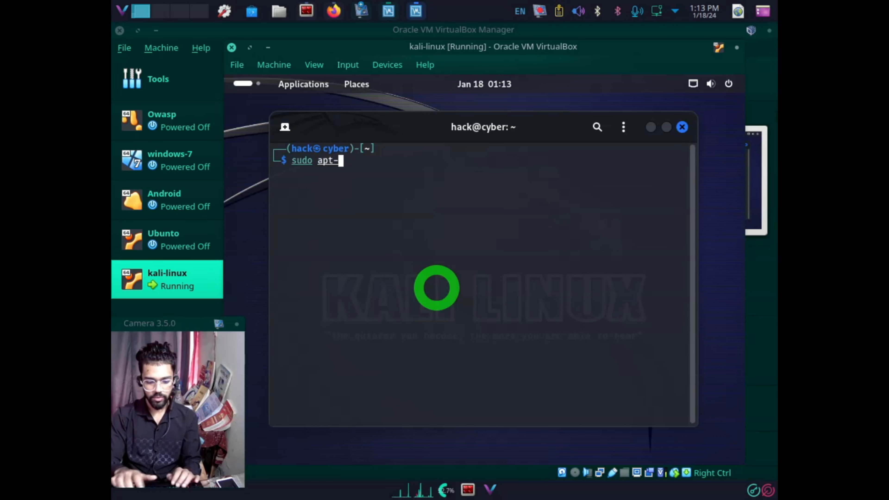
pyautogui.write('get insta')
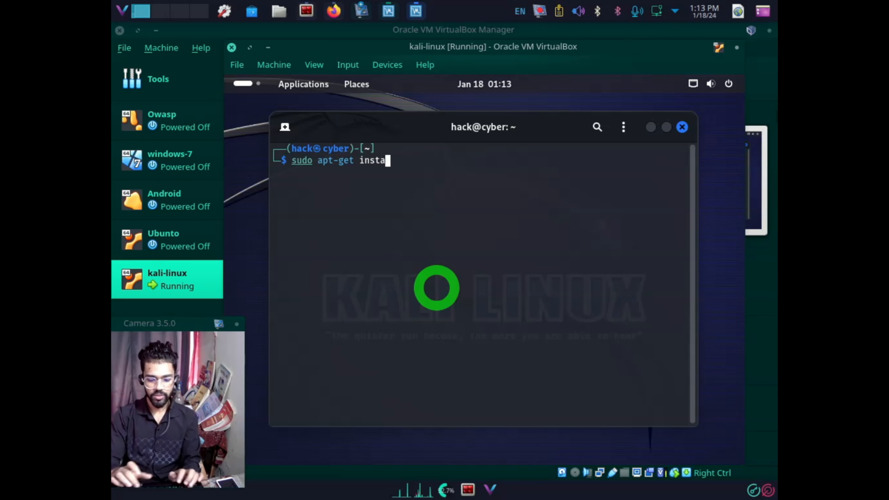
pyautogui.write('ll cmatix')
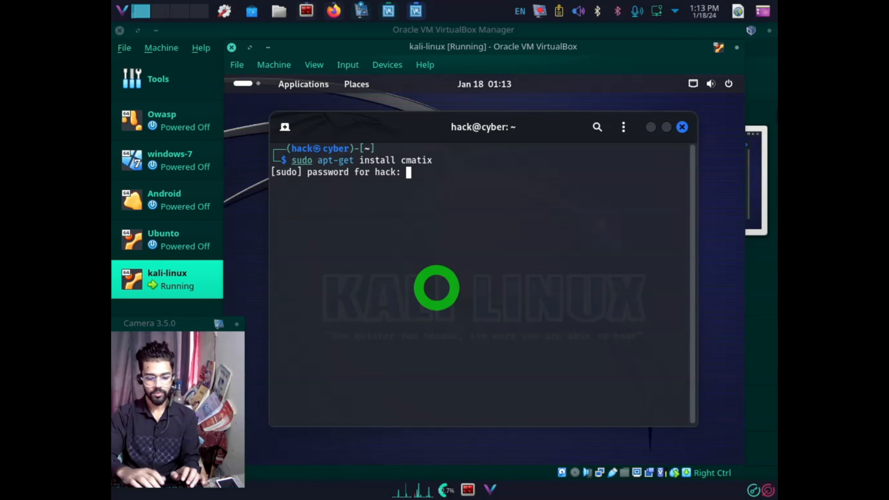
pyautogui.press('Return')
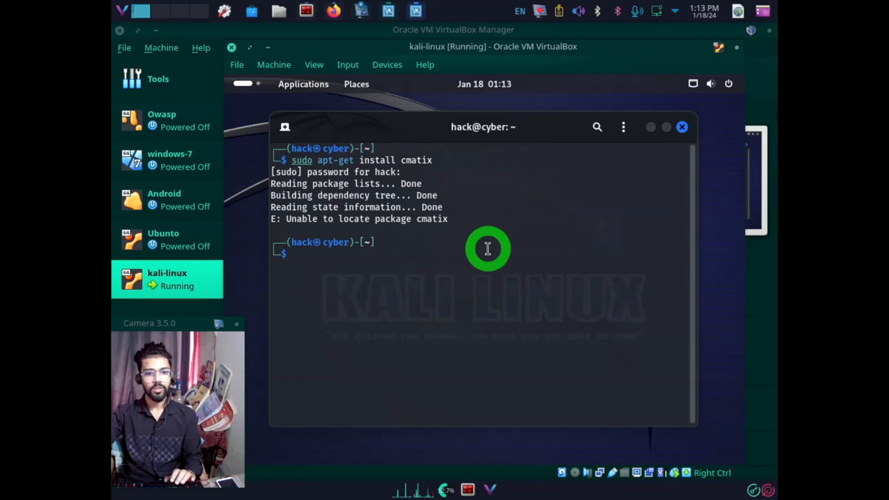
pyautogui.moveTo(494, 242); pyautogui.dragTo(267, 201)
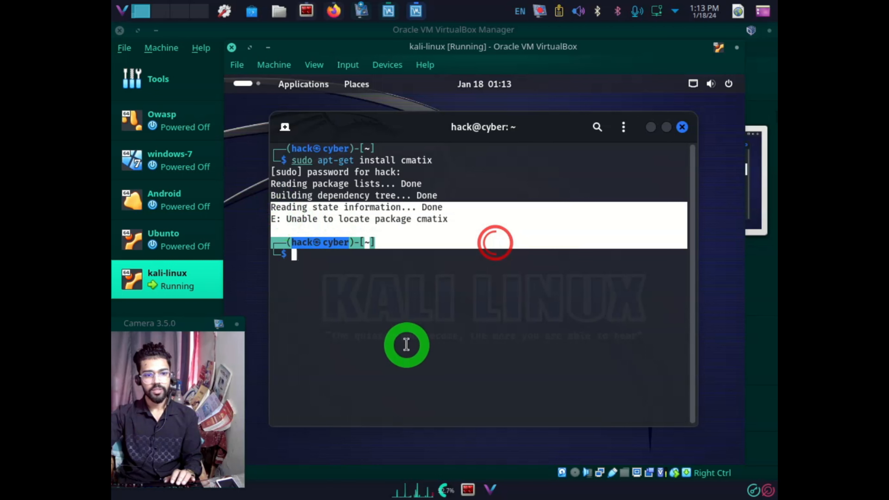
pyautogui.click(397, 289)
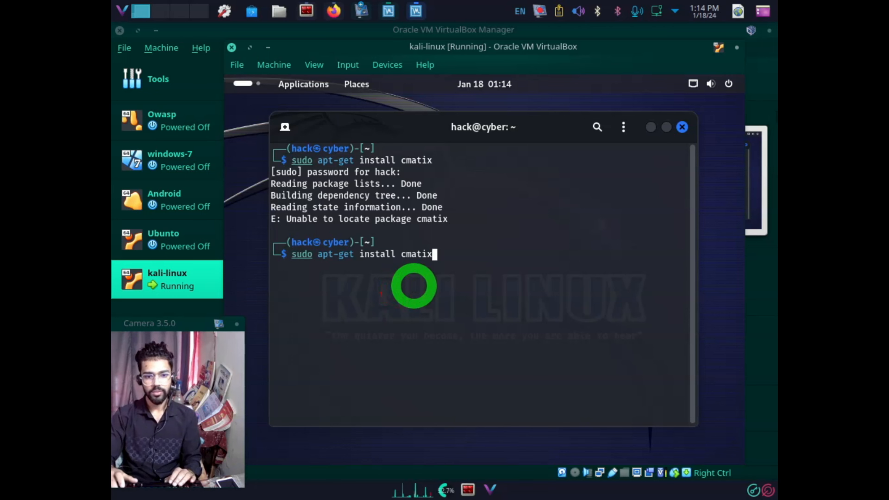
# Step: Try to install the package cmatrix with sudo apt-get, and clear and close the terminal
pyautogui.write('ri')
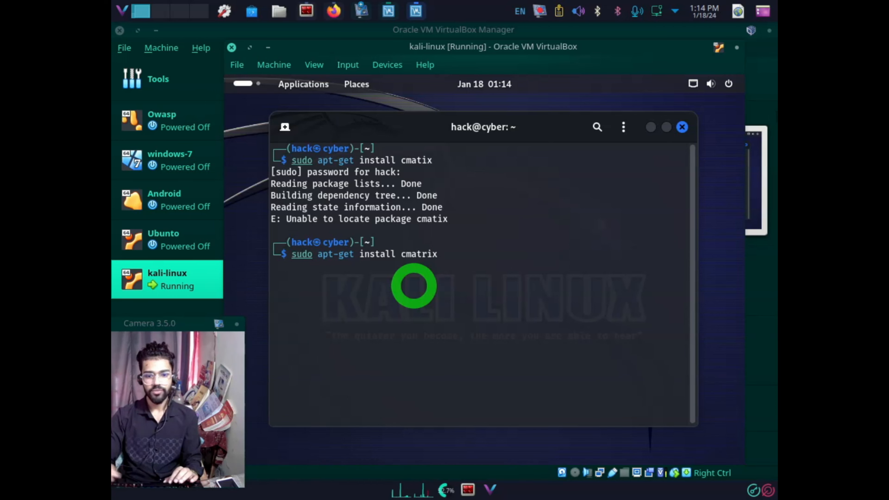
pyautogui.press('Return')
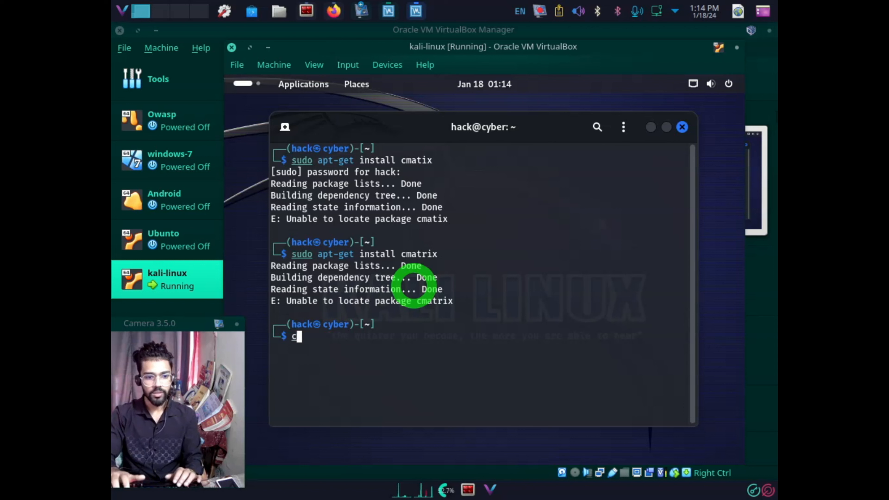
pyautogui.press('Return')
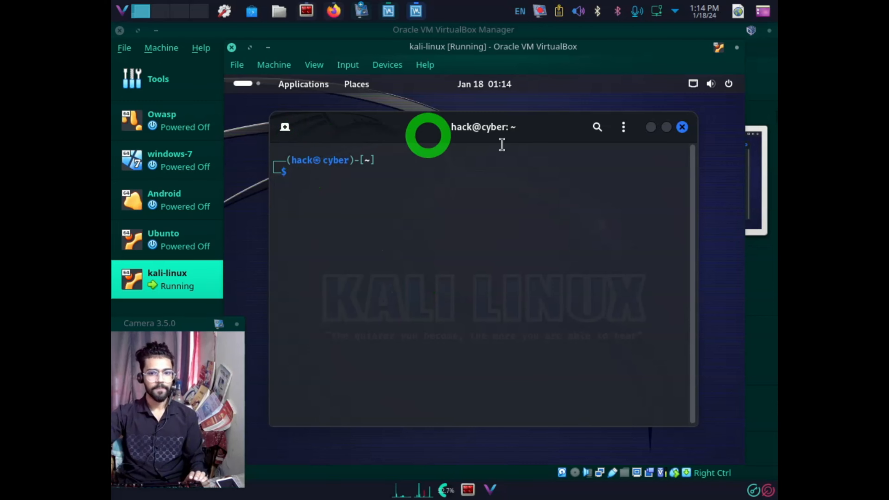
pyautogui.click(681, 127)
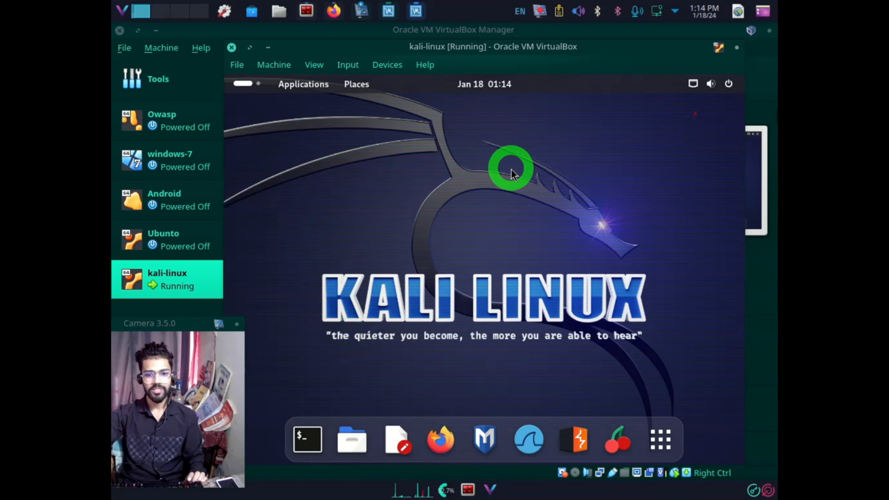
pyautogui.moveTo(702, 294); pyautogui.dragTo(272, 173)
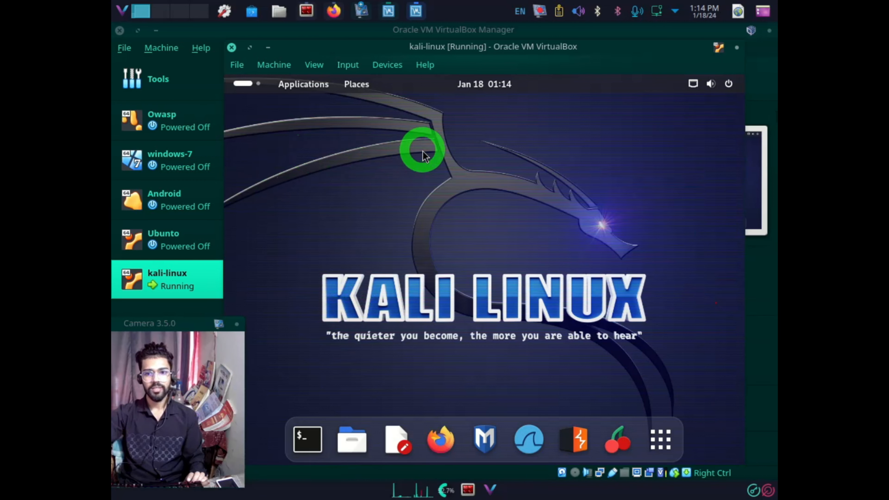